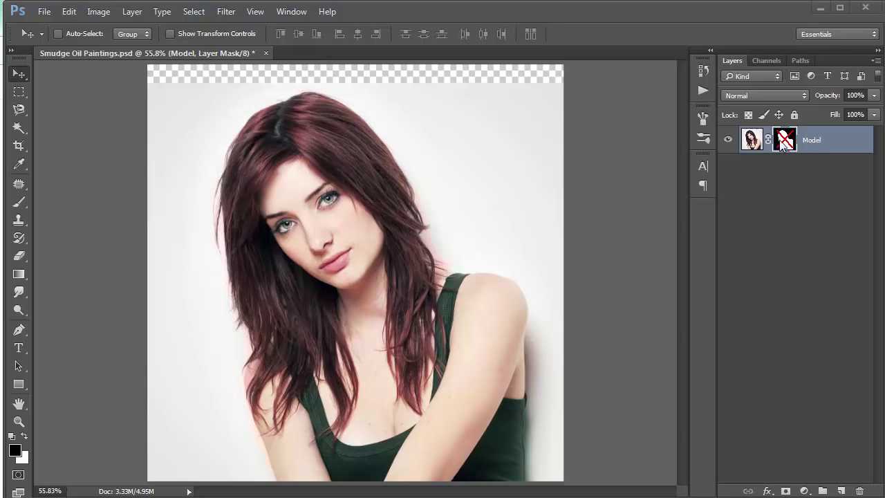
# Re-enable the Model layer's mask to cut the woman out, then add an empty Layer 1.
pyautogui.rightClick(782, 138)
pyautogui.click(789, 149)
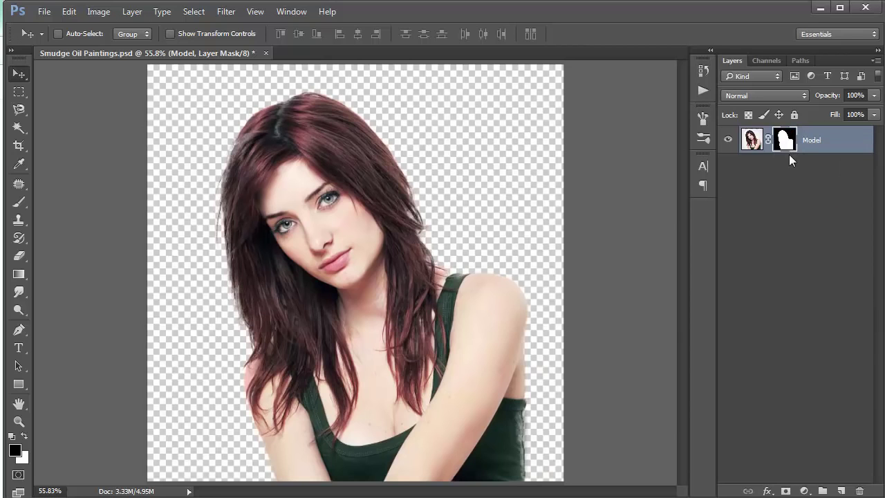
pyautogui.click(843, 489)
# Add a Solid Color fill of #085a40 beneath the Model layer.
pyautogui.moveTo(828, 148); pyautogui.dragTo(822, 173)
pyautogui.click(805, 491)
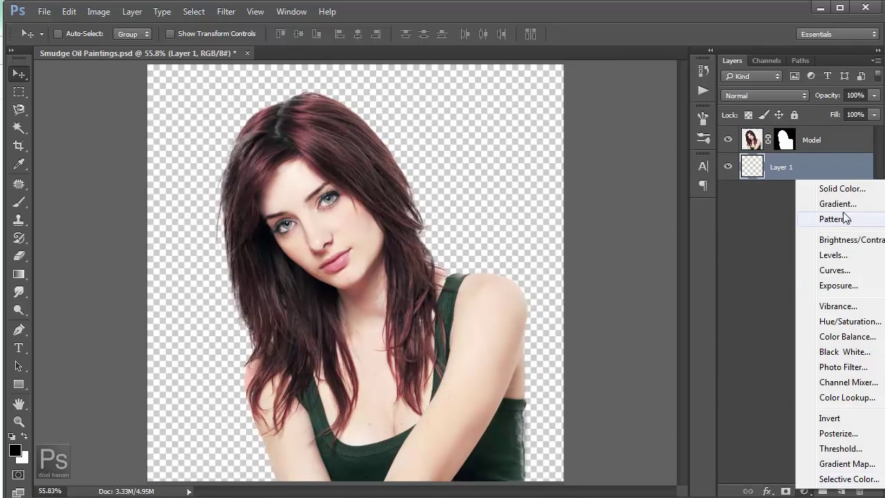
pyautogui.click(842, 188)
pyautogui.rightClick(698, 306)
pyautogui.click(701, 366)
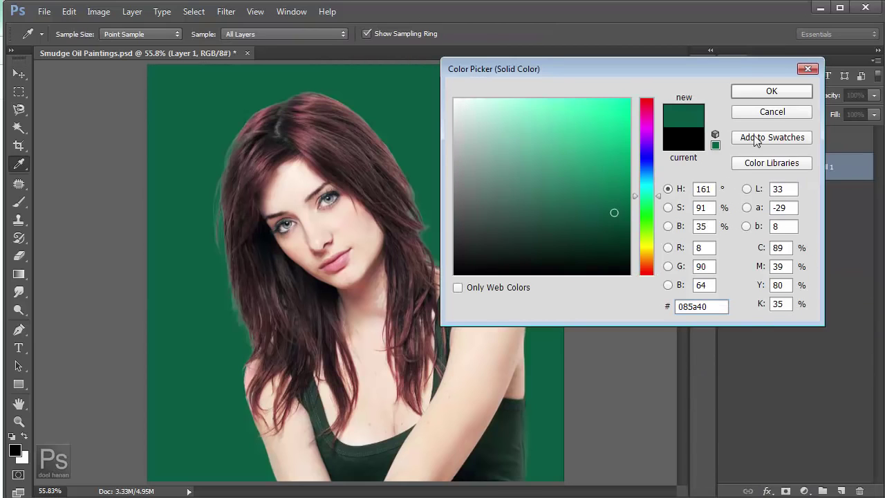
pyautogui.click(763, 93)
# Draw a white radial gradient glow on a new layer behind the woman.
pyautogui.click(842, 489)
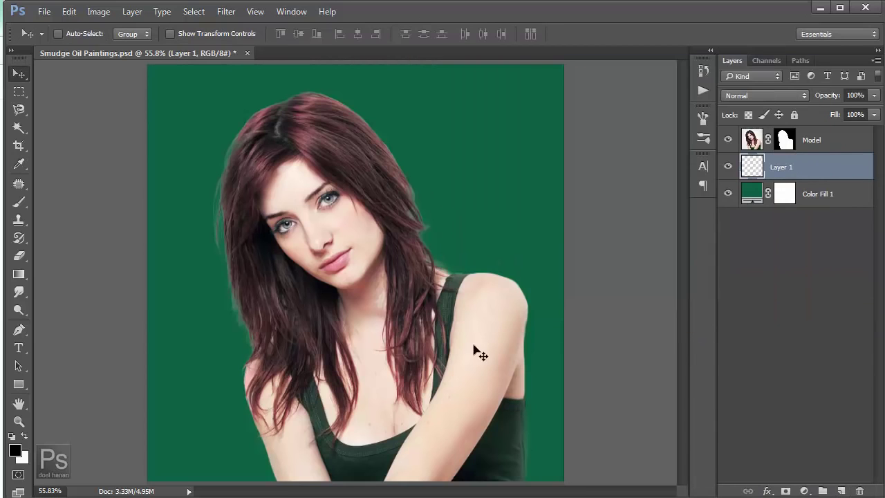
pyautogui.click(25, 435)
pyautogui.click(19, 274)
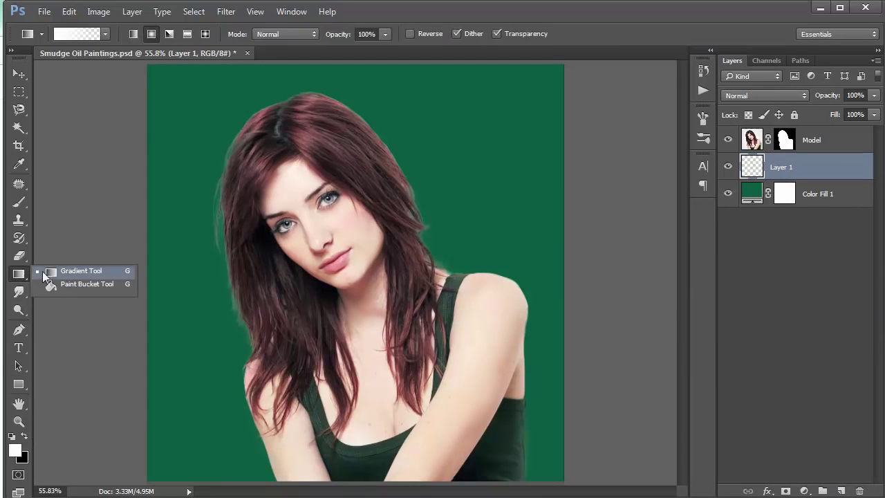
pyautogui.click(151, 34)
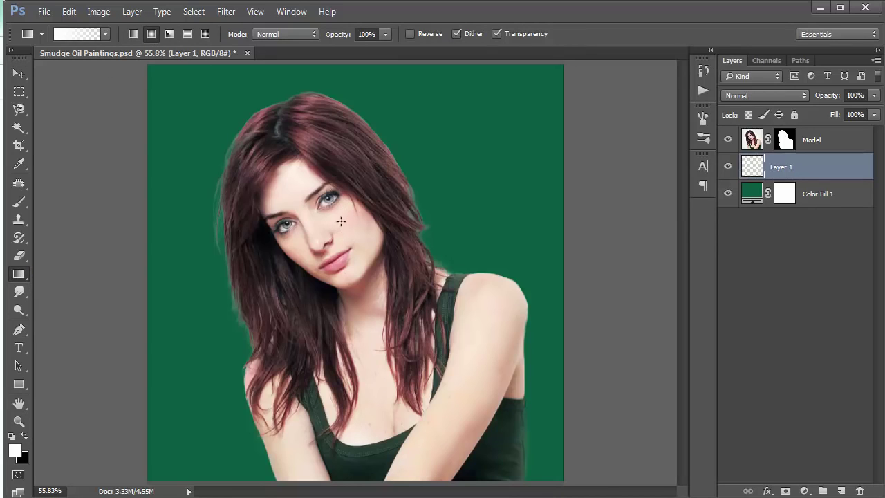
pyautogui.moveTo(342, 417); pyautogui.dragTo(343, 377)
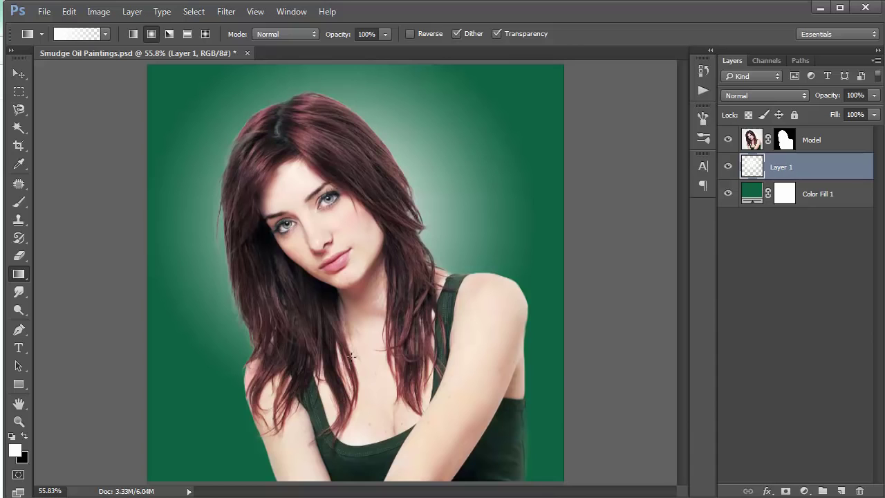
# Enlarge the glow to 127.10% × 121.92% and reposition it behind the woman.
pyautogui.hotkey('ctrl', 't')
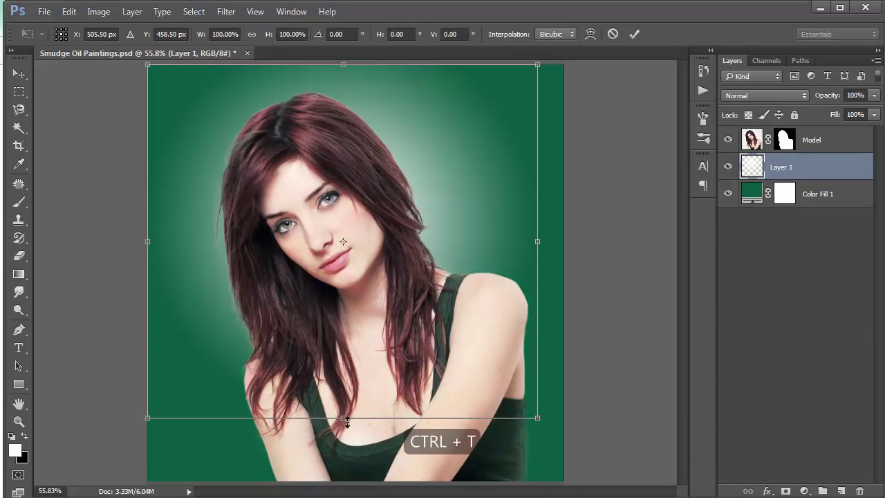
pyautogui.moveTo(343, 418); pyautogui.dragTo(343, 471)
pyautogui.moveTo(555, 284); pyautogui.dragTo(609, 287)
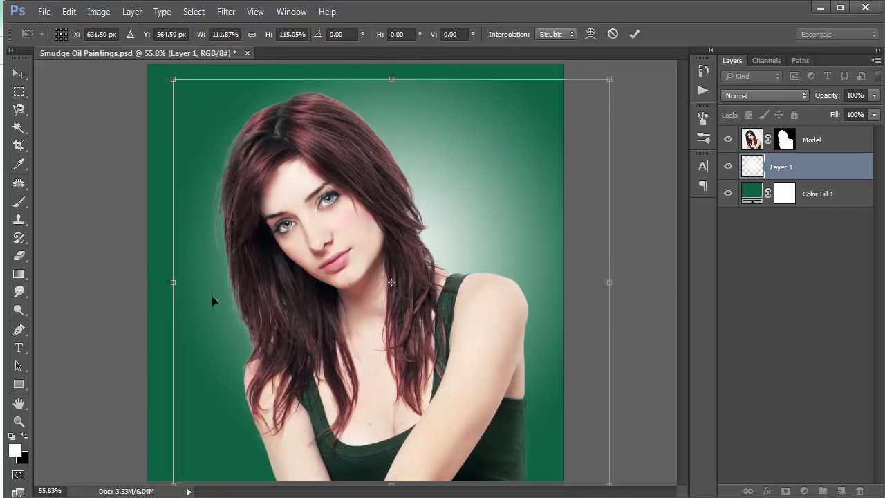
pyautogui.moveTo(164, 286); pyautogui.dragTo(104, 287)
pyautogui.moveTo(297, 290); pyautogui.dragTo(282, 289)
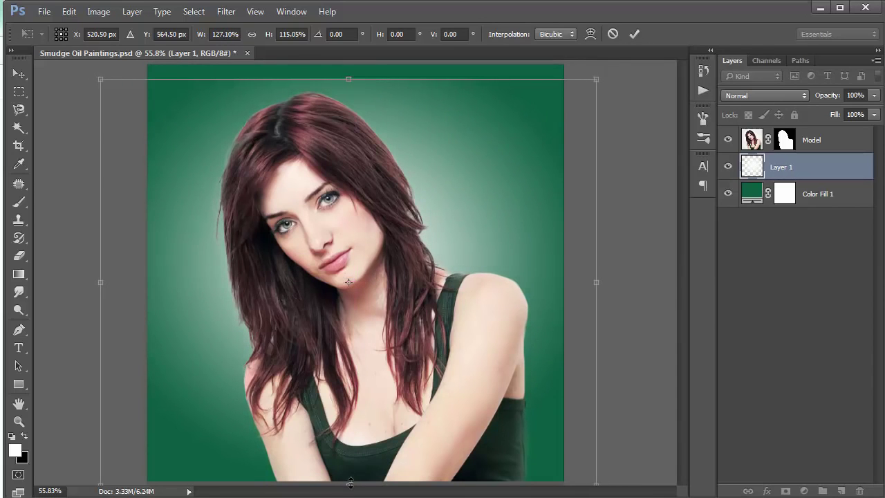
pyautogui.moveTo(350, 483); pyautogui.dragTo(350, 497)
pyautogui.click(632, 38)
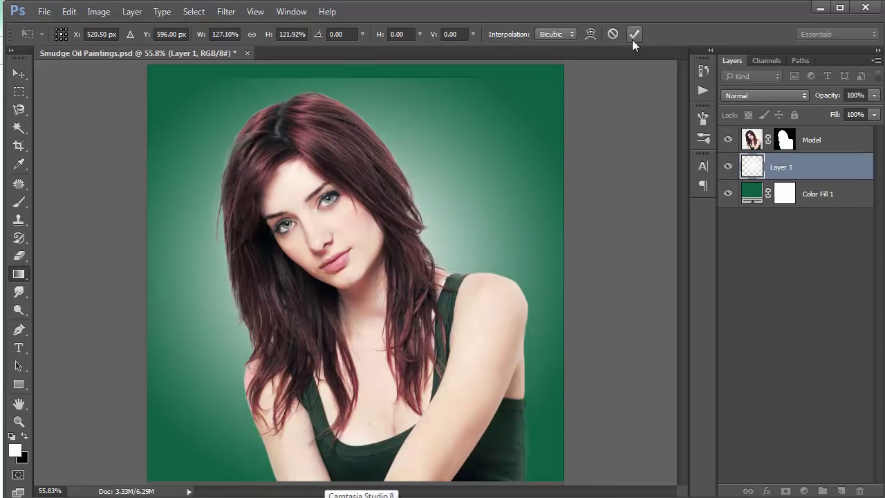
pyautogui.press('v')
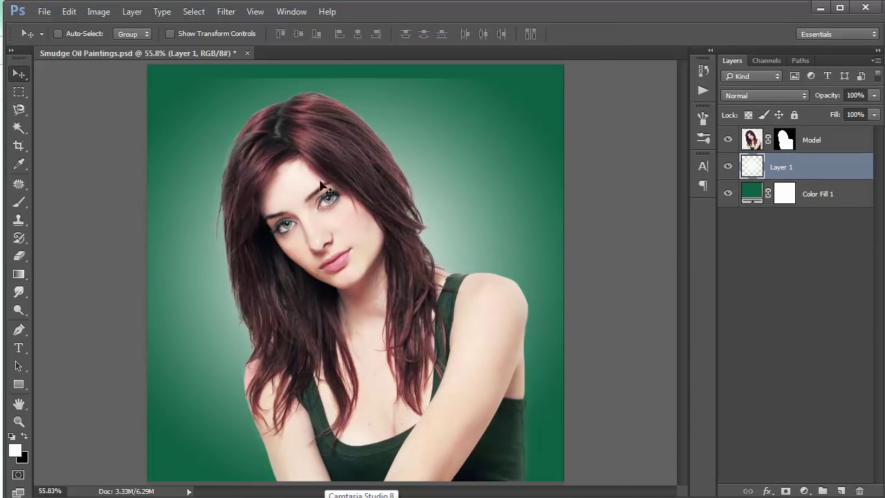
pyautogui.moveTo(331, 191)
pyautogui.mouseDown()
pyautogui.moveTo(329, 169)
pyautogui.moveTo(348, 188)
pyautogui.mouseUp()
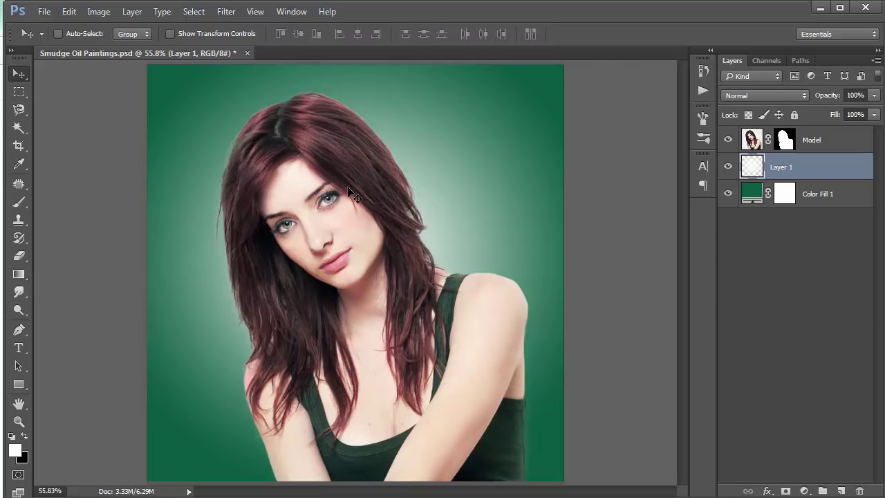
pyautogui.click(820, 145)
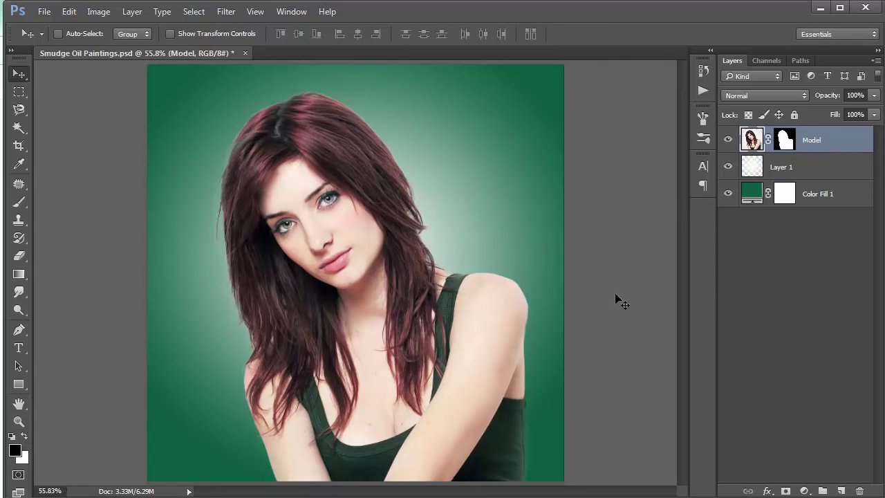
# Duplicate Model, apply the copy's layer mask, hide the original, and duplicate the copy again.
pyautogui.hotkey('ctrl', 'j')
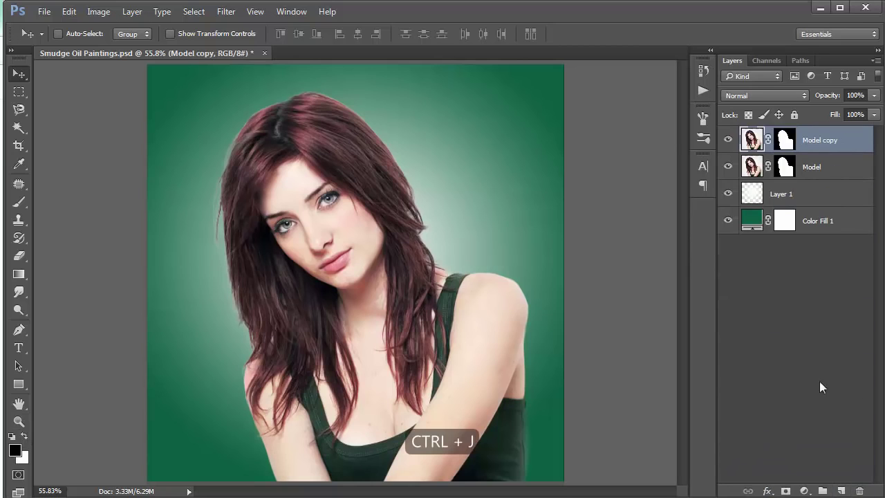
pyautogui.rightClick(785, 141)
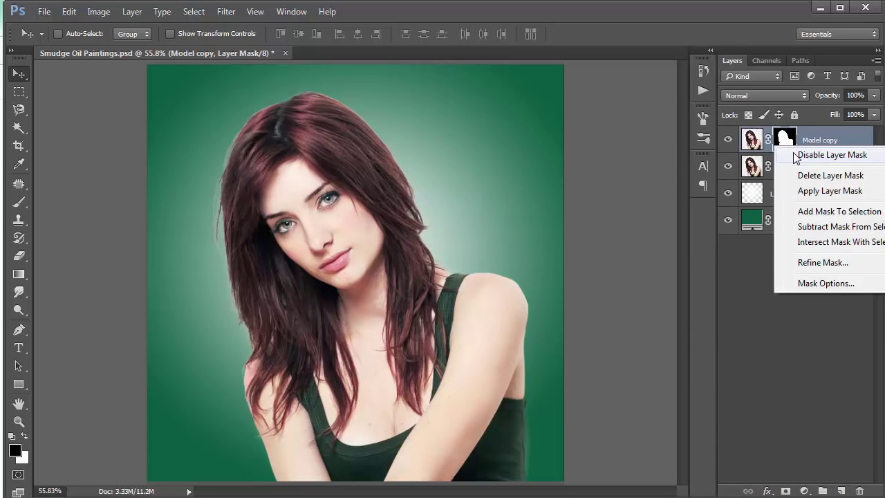
pyautogui.click(815, 192)
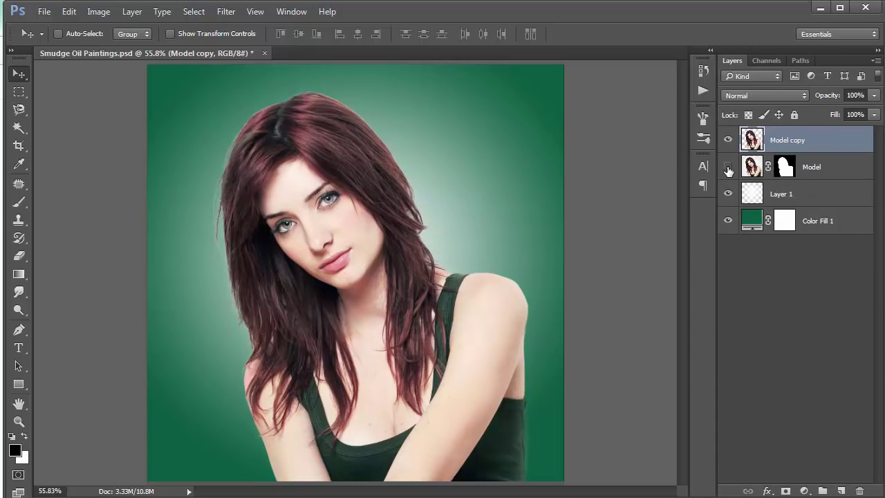
pyautogui.moveTo(826, 142)
pyautogui.mouseDown()
pyautogui.moveTo(811, 366)
pyautogui.moveTo(841, 490)
pyautogui.mouseUp()
# In Camera Raw, set Highlights -100, Shadows +100, Clarity +100 and lower Saturation slightly.
pyautogui.click(231, 12)
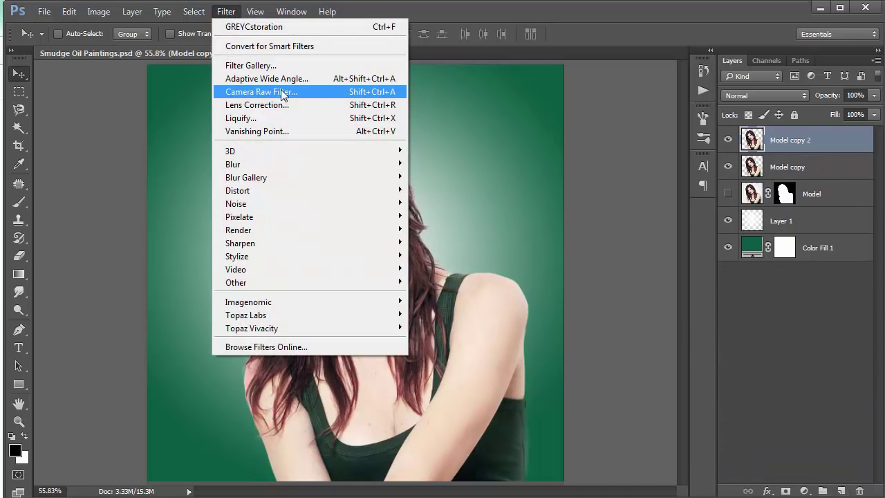
pyautogui.hotkey('shift', 'ctrl', 'a')
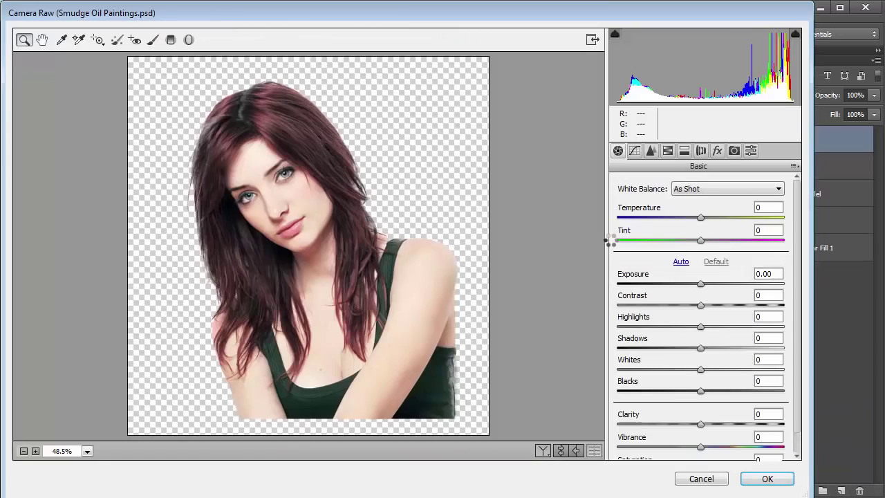
pyautogui.moveTo(701, 328); pyautogui.dragTo(613, 327)
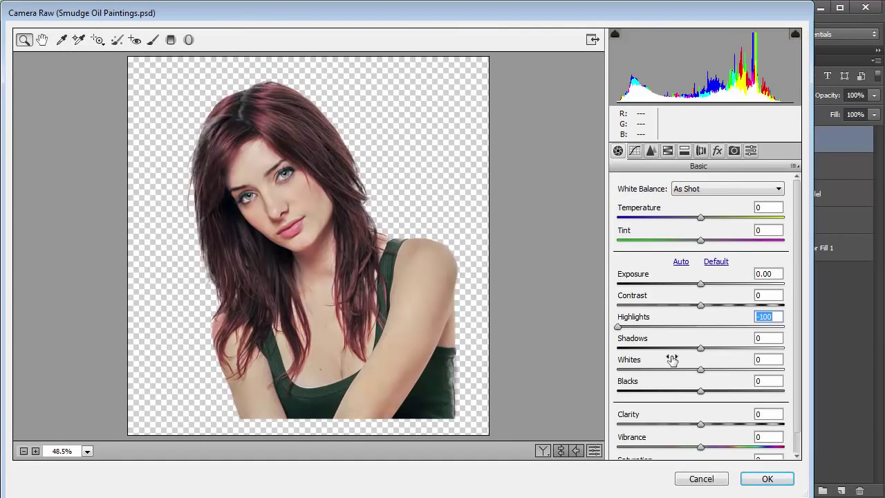
pyautogui.moveTo(700, 348); pyautogui.dragTo(837, 349)
pyautogui.moveTo(699, 425); pyautogui.dragTo(865, 408)
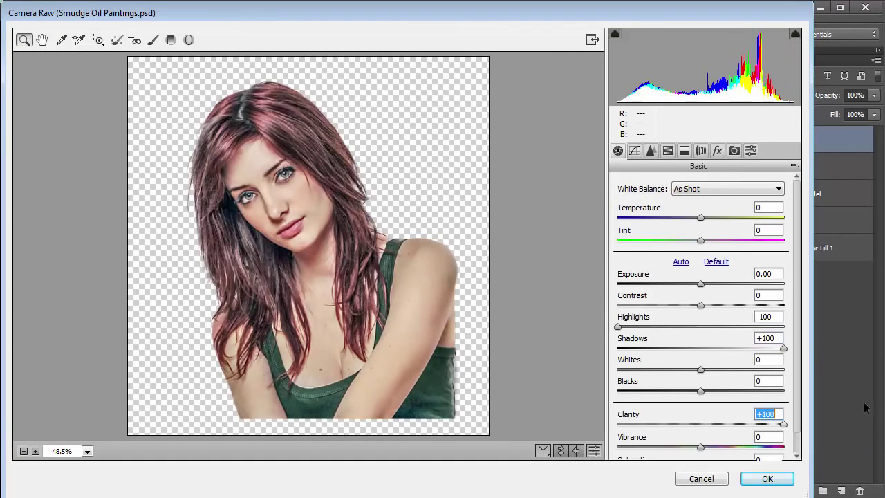
pyautogui.scroll(-1, 769, 436)
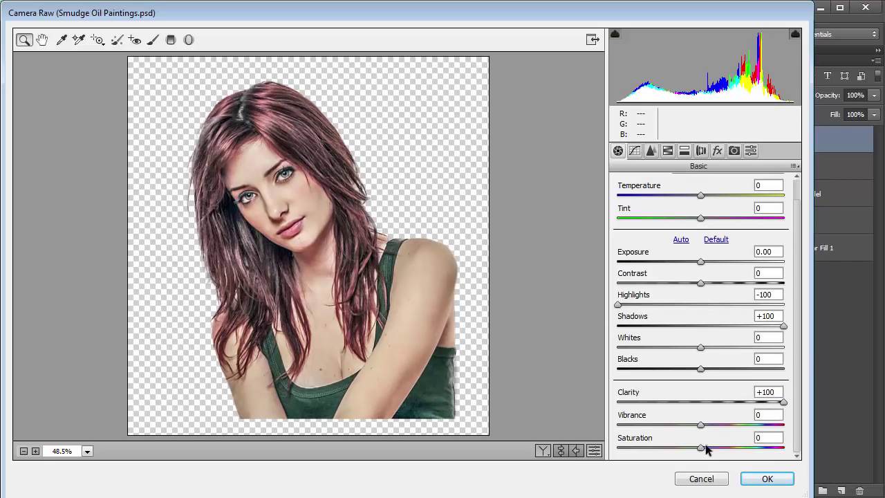
pyautogui.moveTo(701, 448); pyautogui.dragTo(687, 455)
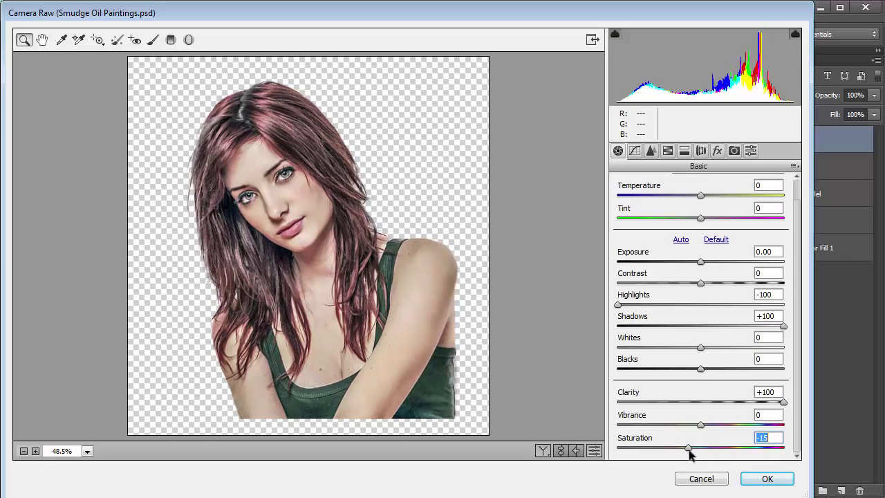
# Add slight sharpening, apply Camera Raw, and duplicate the result as Model copy 3.
pyautogui.click(651, 151)
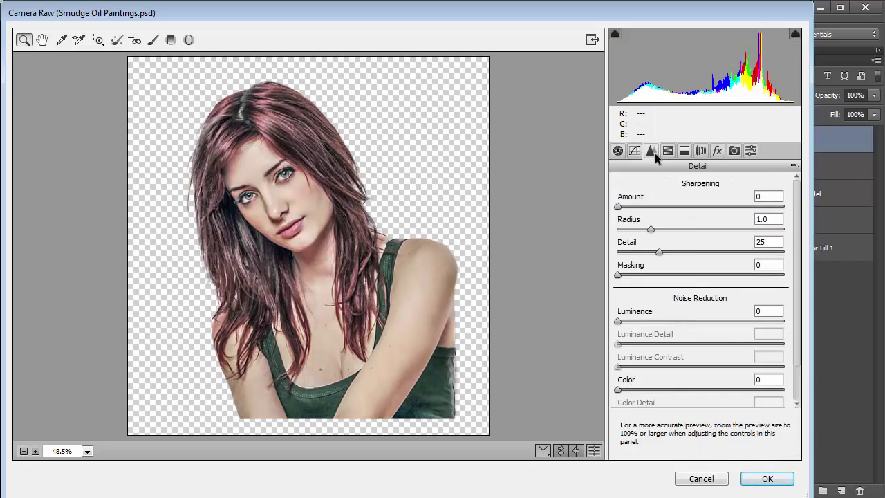
pyautogui.moveTo(645, 206)
pyautogui.mouseDown()
pyautogui.moveTo(619, 206)
pyautogui.moveTo(629, 206)
pyautogui.mouseUp()
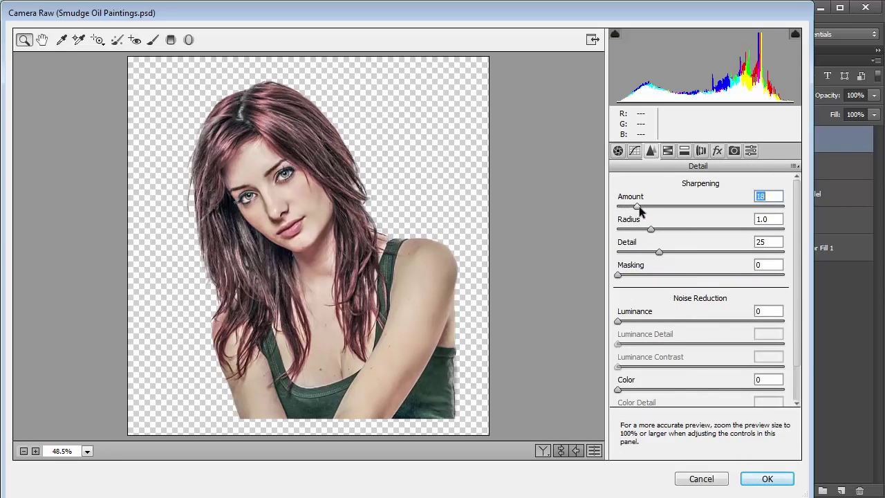
pyautogui.click(766, 479)
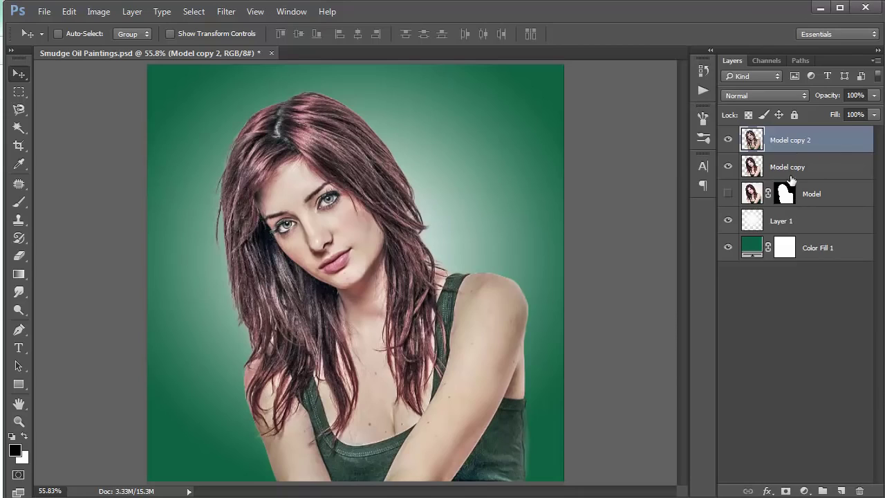
pyautogui.hotkey('ctrl', 'j')
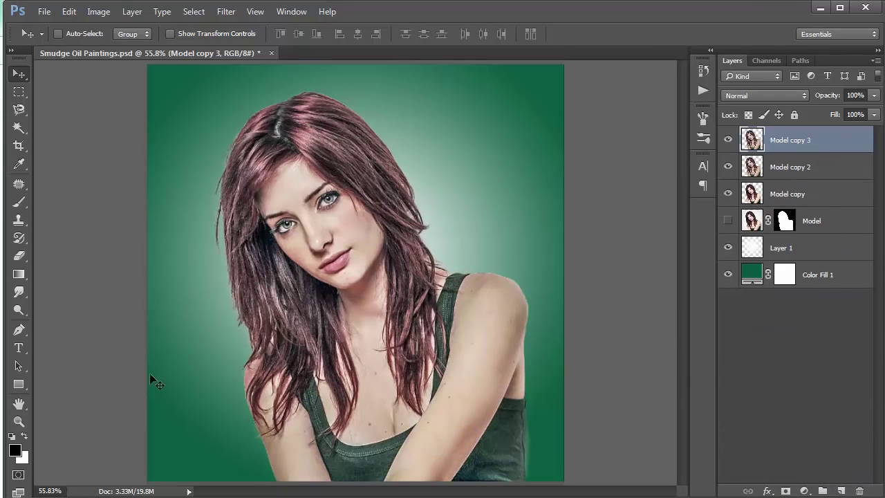
# View the face at 100% with the Smudge tool set to strength 17% and size 70.
pyautogui.moveTo(21, 296); pyautogui.dragTo(67, 318)
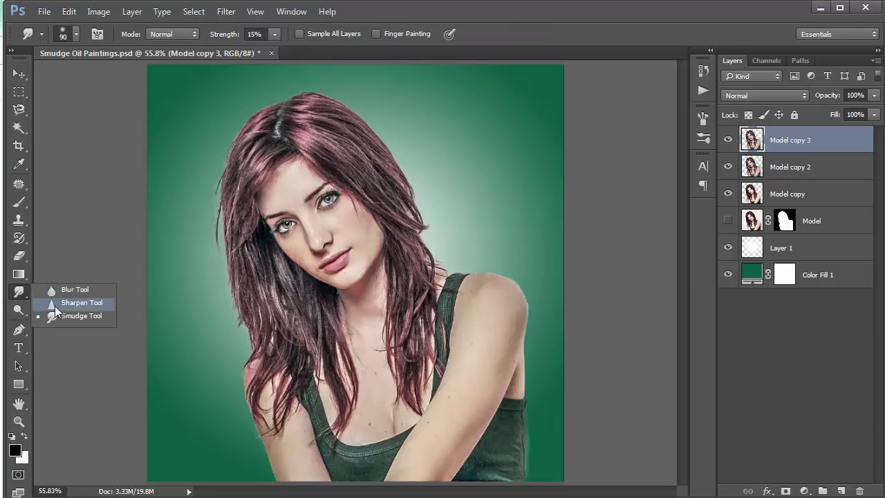
pyautogui.click(273, 35)
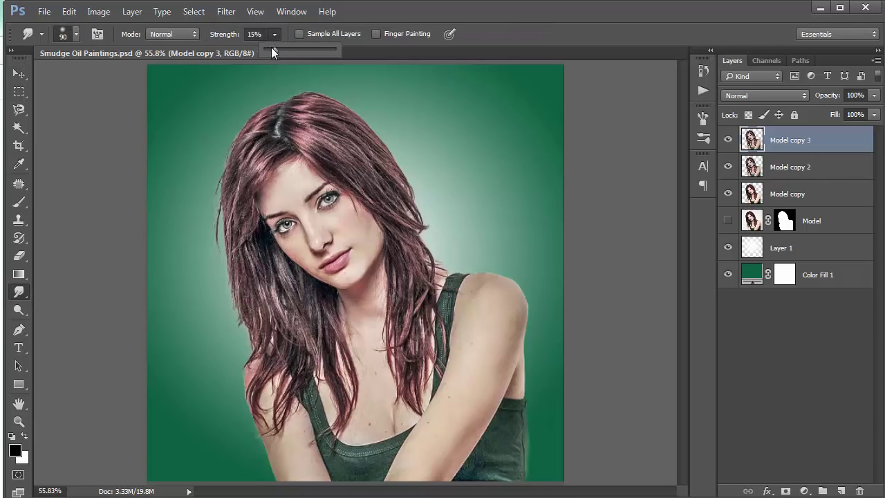
pyautogui.doubleClick(19, 422)
pyautogui.click(19, 292)
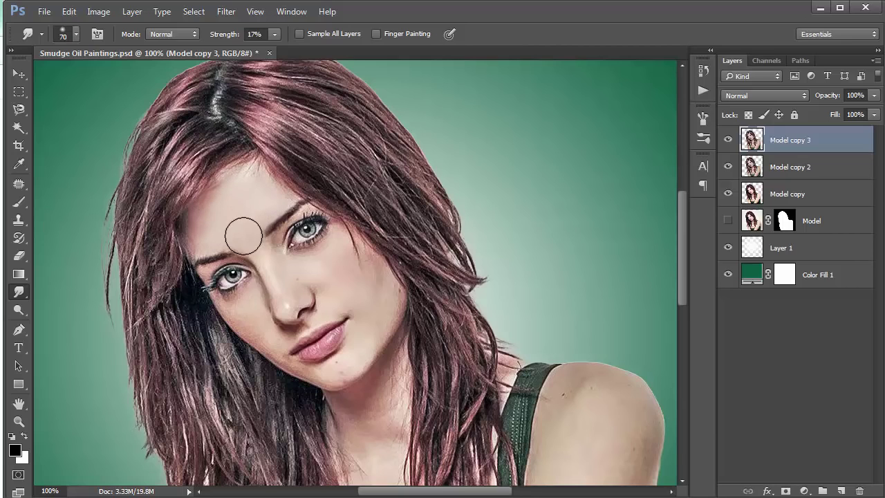
# Smudge the skin of the left arm into smooth strokes.
pyautogui.scroll(-1, 262, 232)
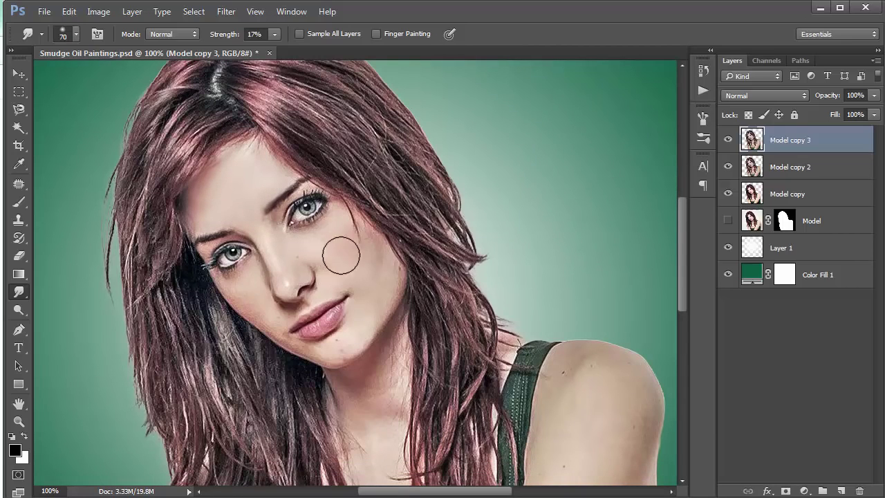
pyautogui.scroll(-2, 368, 269)
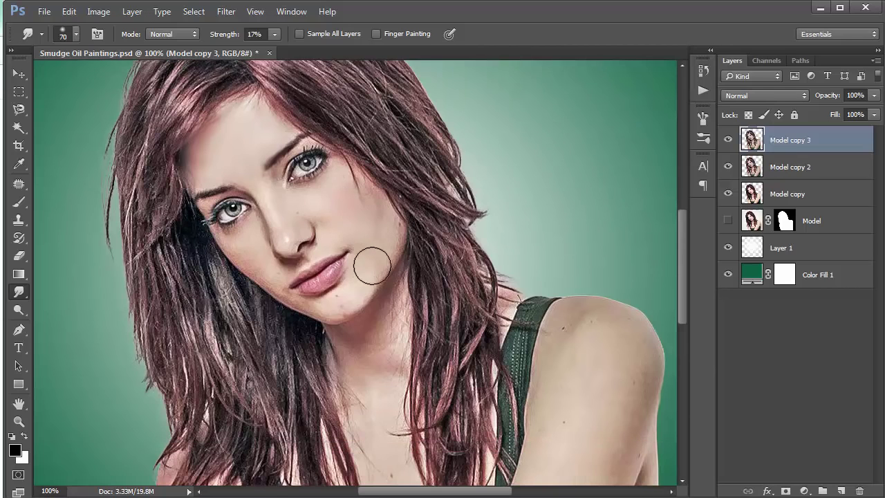
pyautogui.scroll(-5, 371, 266)
pyautogui.scroll(-5, 374, 272)
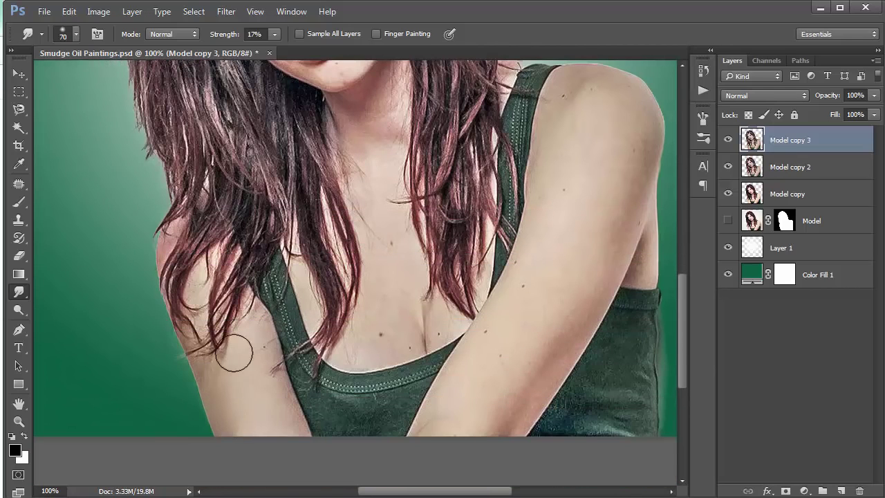
pyautogui.moveTo(281, 419)
pyautogui.mouseDown()
pyautogui.moveTo(257, 336)
pyautogui.moveTo(257, 386)
pyautogui.mouseUp()
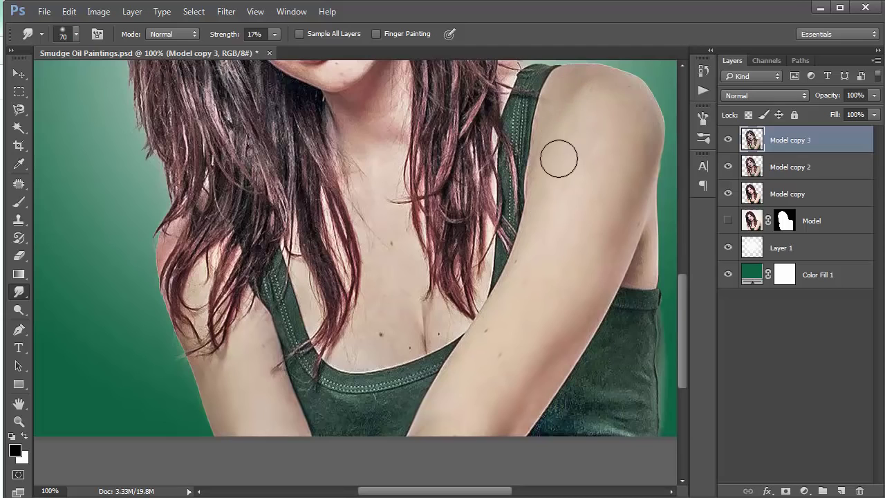
# Smudge the shirt texture at the lower right of the tank top.
pyautogui.scroll(1, 435, 191)
pyautogui.scroll(2, 387, 124)
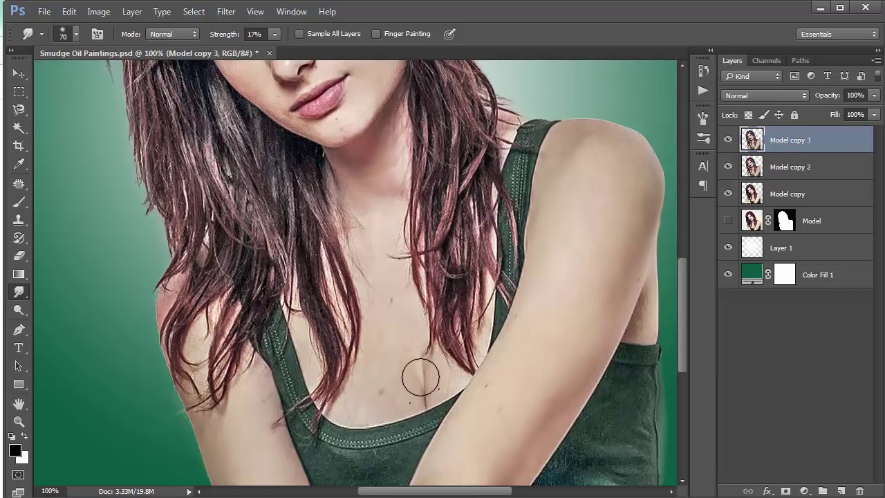
pyautogui.scroll(-1, 385, 261)
pyautogui.scroll(-2, 385, 261)
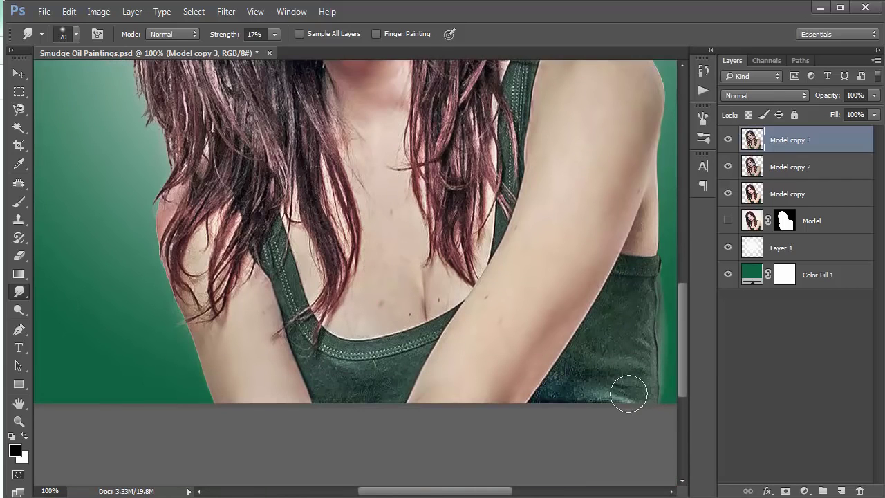
pyautogui.moveTo(575, 393)
pyautogui.mouseDown()
pyautogui.moveTo(599, 401)
pyautogui.moveTo(606, 364)
pyautogui.moveTo(628, 363)
pyautogui.moveTo(559, 385)
pyautogui.moveTo(641, 315)
pyautogui.moveTo(638, 198)
pyautogui.mouseUp()
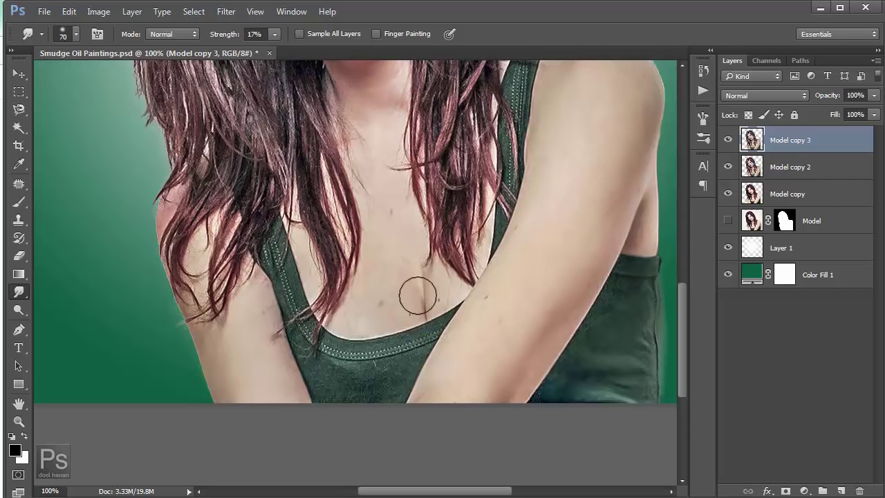
pyautogui.scroll(3, 311, 318)
pyautogui.scroll(5, 339, 283)
pyautogui.scroll(1, 366, 247)
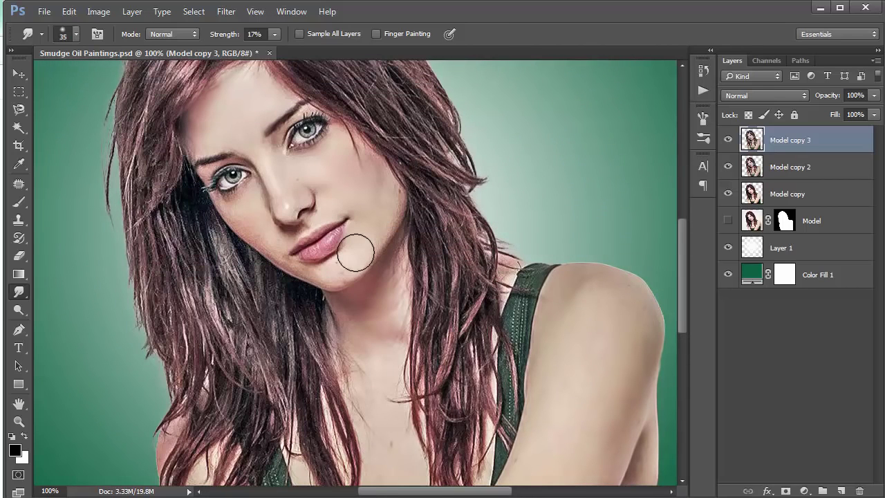
# Smear the stitching along the tank-top neckline into soft strokes.
pyautogui.scroll(2, 356, 252)
pyautogui.scroll(2, 357, 244)
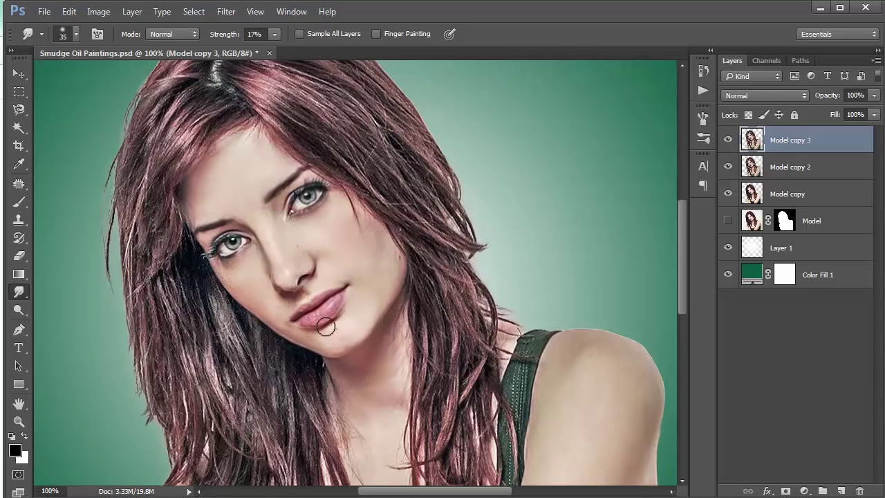
pyautogui.scroll(-2, 395, 339)
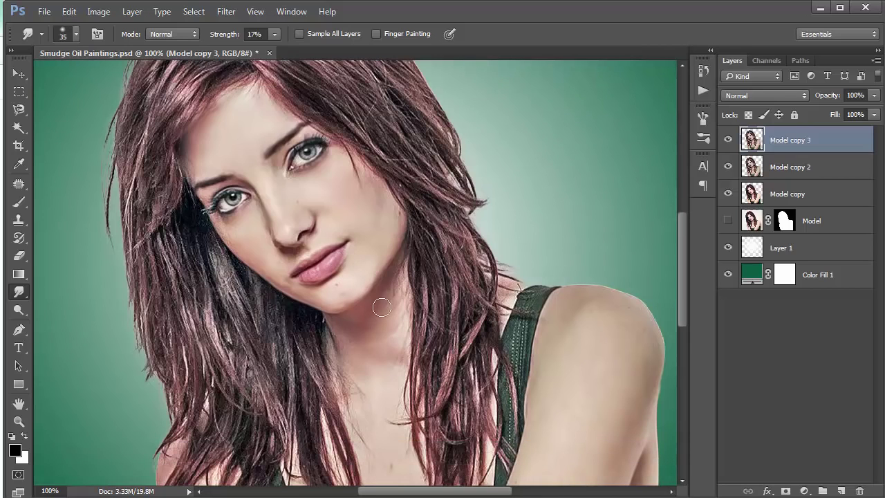
pyautogui.scroll(-1, 375, 327)
pyautogui.scroll(-1, 377, 337)
pyautogui.scroll(-1, 376, 336)
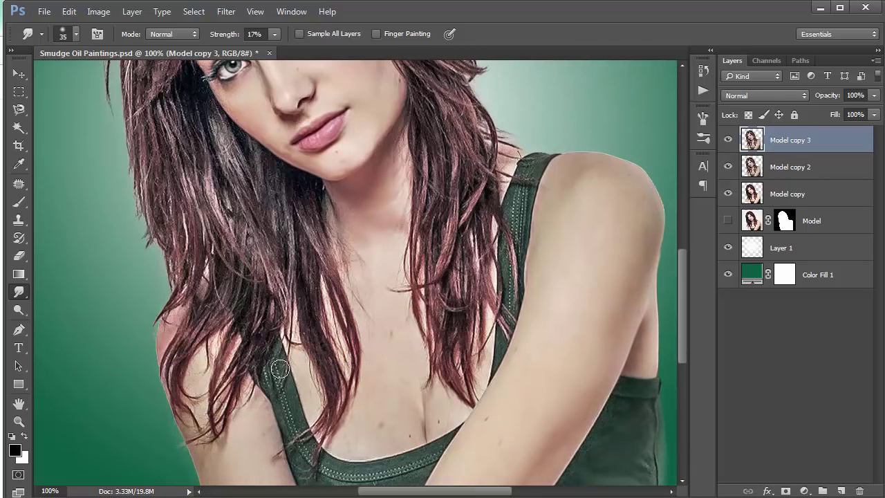
pyautogui.scroll(-1, 287, 380)
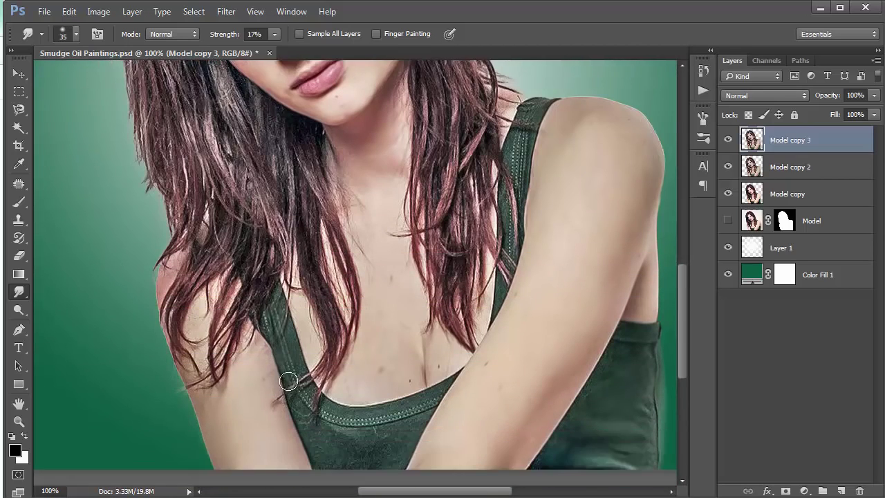
pyautogui.scroll(-1, 312, 405)
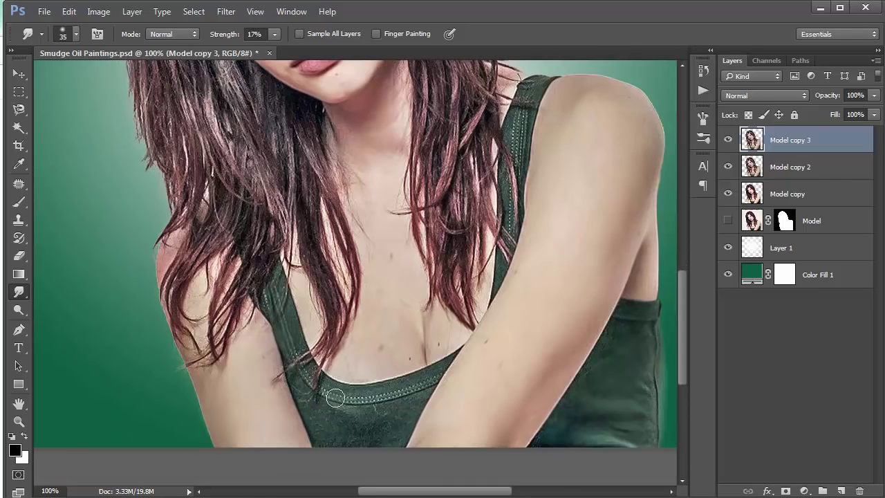
pyautogui.moveTo(334, 391)
pyautogui.mouseDown()
pyautogui.moveTo(381, 391)
pyautogui.moveTo(431, 372)
pyautogui.mouseUp()
# Smear the strap edge and nearby hair into soft painted strokes.
pyautogui.scroll(-1, 346, 394)
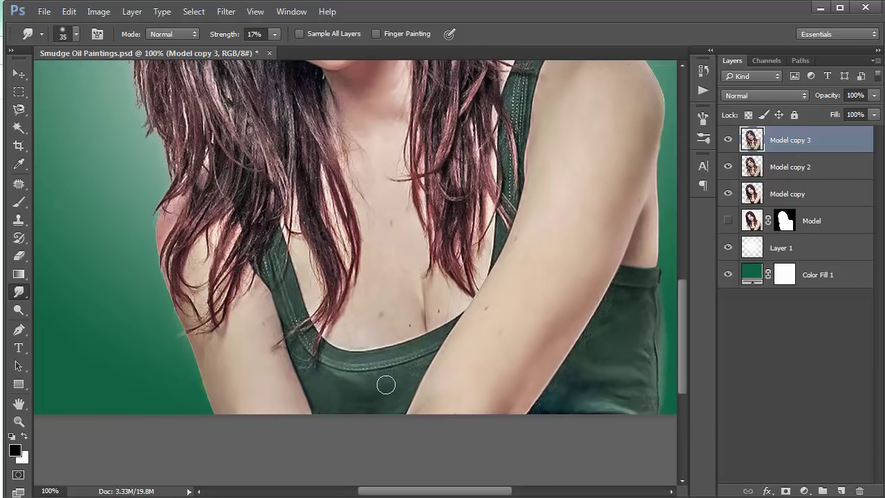
pyautogui.moveTo(301, 351); pyautogui.dragTo(309, 345)
pyautogui.scroll(2, 265, 266)
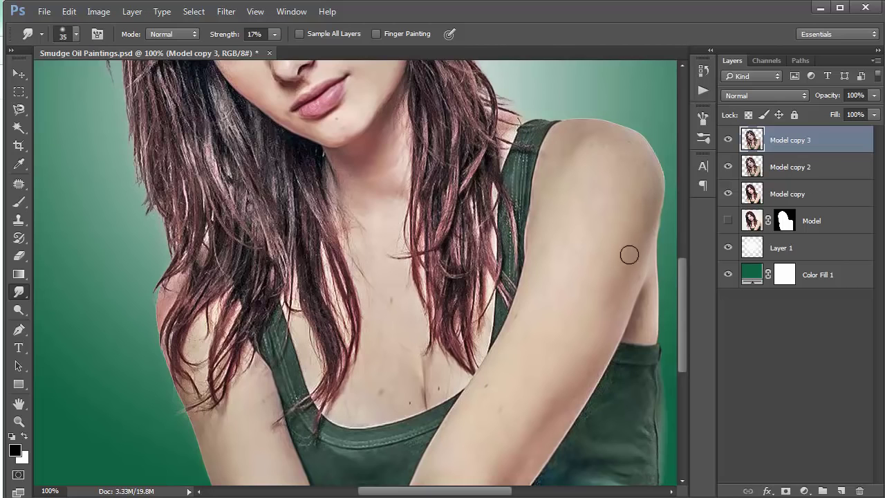
pyautogui.scroll(4, 591, 304)
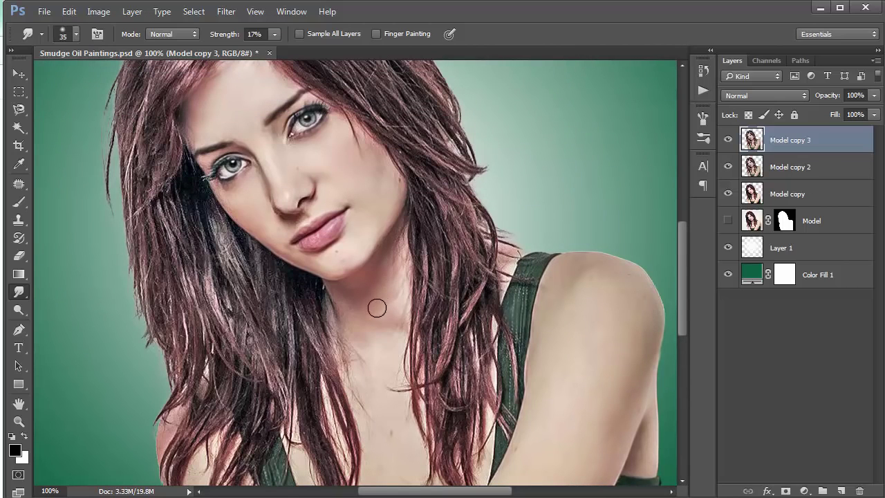
pyautogui.scroll(-2, 365, 353)
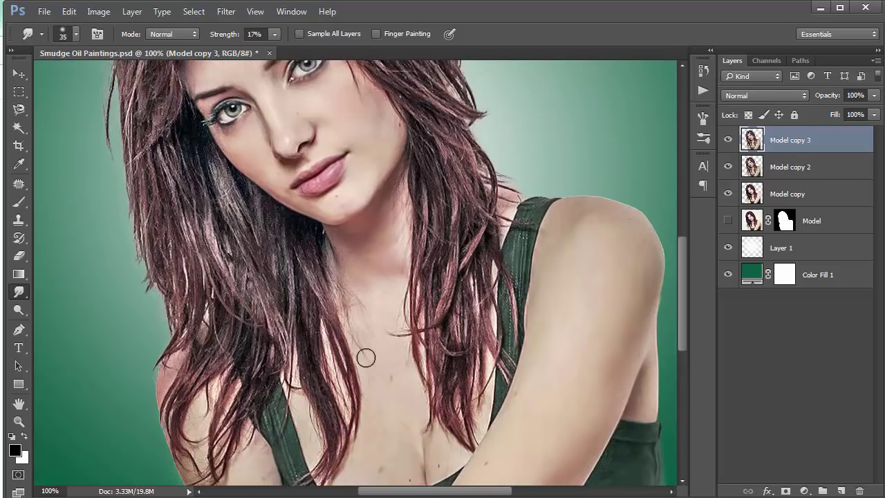
pyautogui.scroll(3, 341, 320)
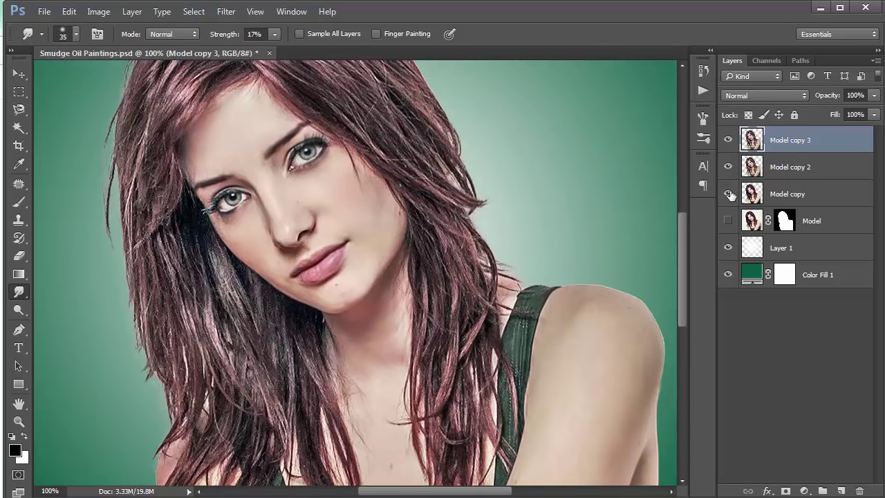
pyautogui.scroll(1, 339, 147)
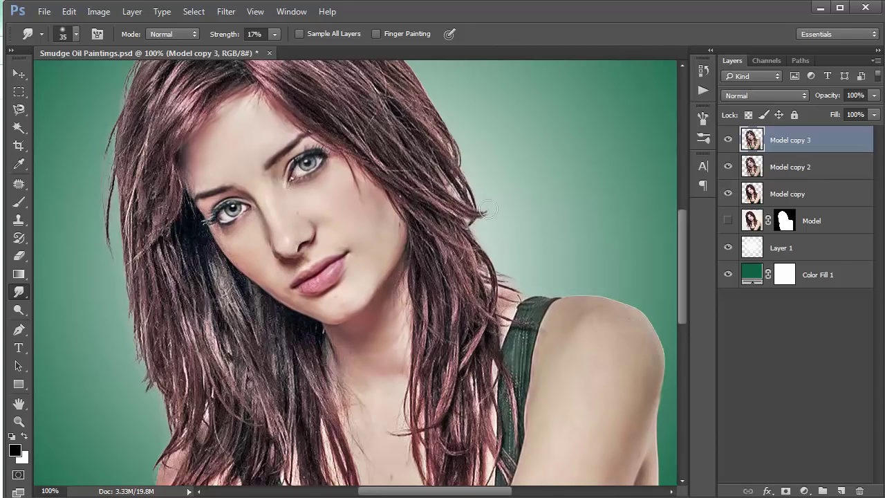
# Duplicate Model copy 3 and apply High Pass at about 1.6 px radius.
pyautogui.hotkey('ctrl', 't')
pyautogui.moveTo(830, 142)
pyautogui.mouseDown()
pyautogui.moveTo(864, 422)
pyautogui.moveTo(841, 490)
pyautogui.mouseUp()
pyautogui.click(226, 12)
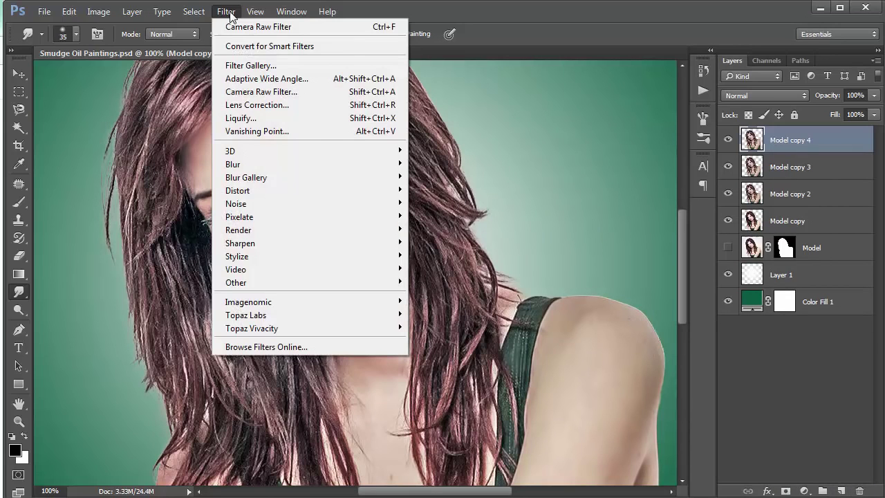
pyautogui.moveTo(236, 282)
pyautogui.click(430, 293)
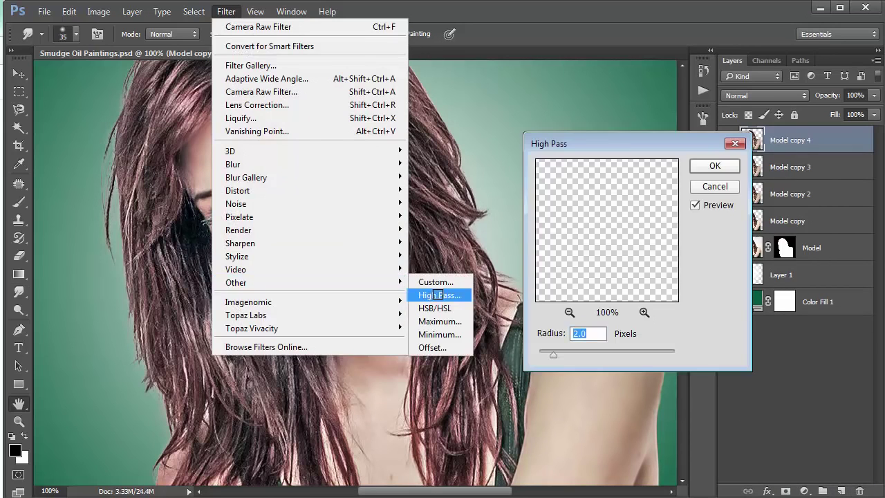
pyautogui.moveTo(553, 354); pyautogui.dragTo(551, 355)
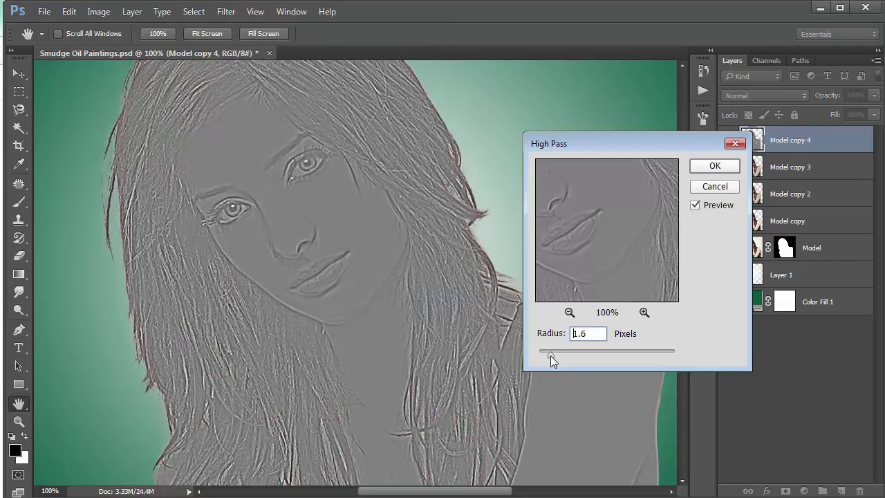
pyautogui.click(715, 166)
# Set the high-pass copy to Overlay, fit the image on screen, and hide Layer 1 and Color Fill 1.
pyautogui.press('r')
pyautogui.click(770, 97)
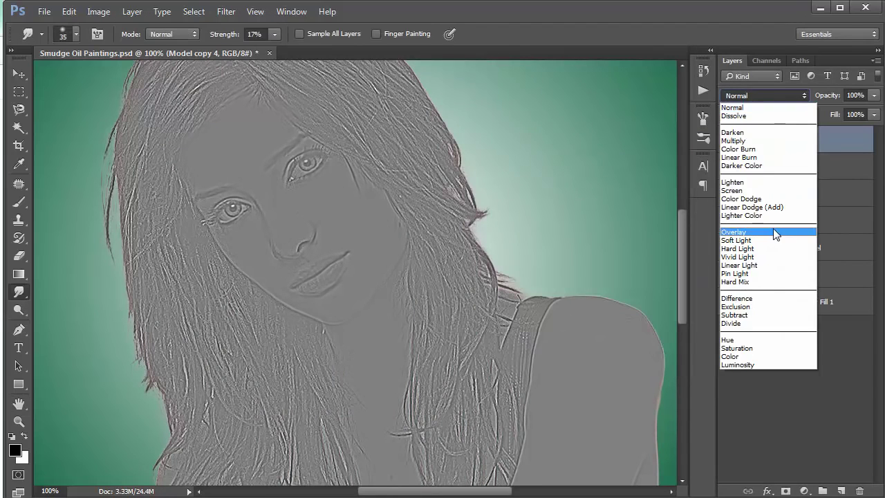
pyautogui.click(773, 231)
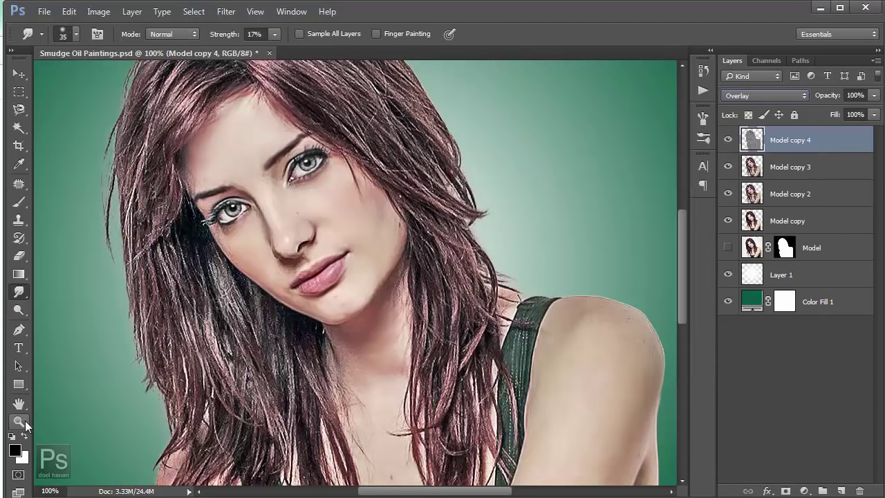
pyautogui.click(20, 421)
pyautogui.click(404, 33)
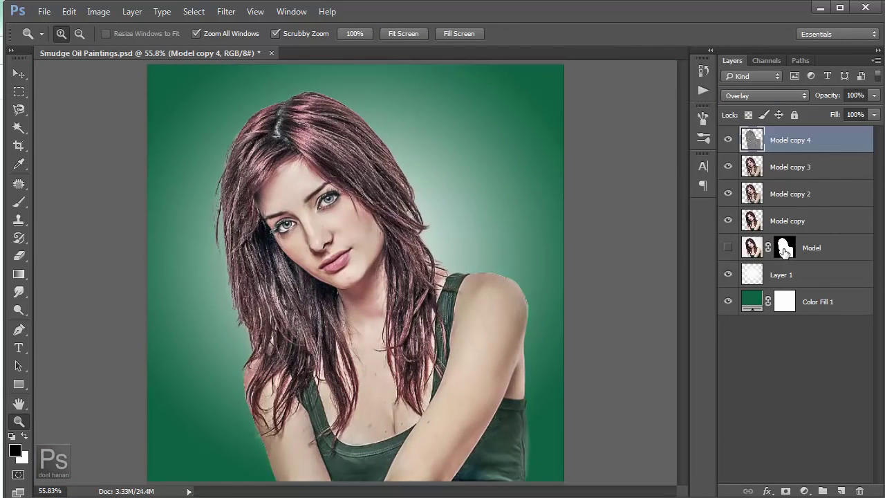
pyautogui.moveTo(728, 275); pyautogui.dragTo(727, 302)
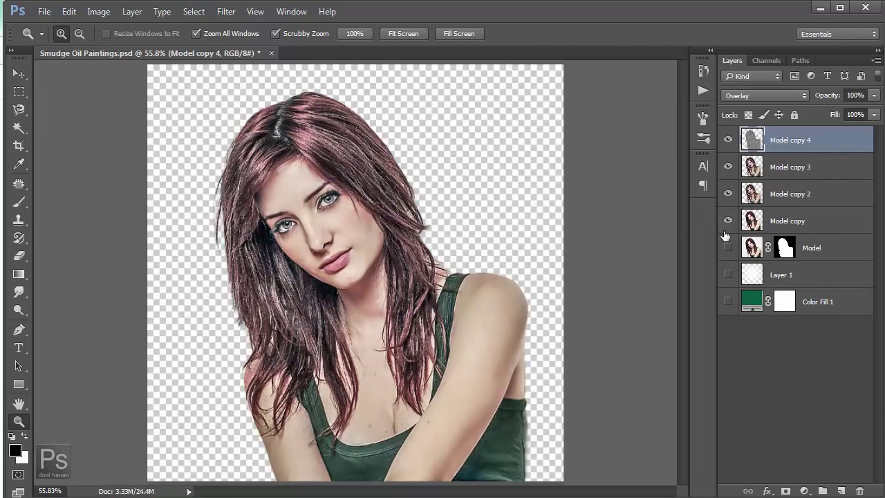
# Stamp all visible layers into Layer 2 and duplicate it.
pyautogui.hotkey('ctrl', 'shift', 'alt', 'e')
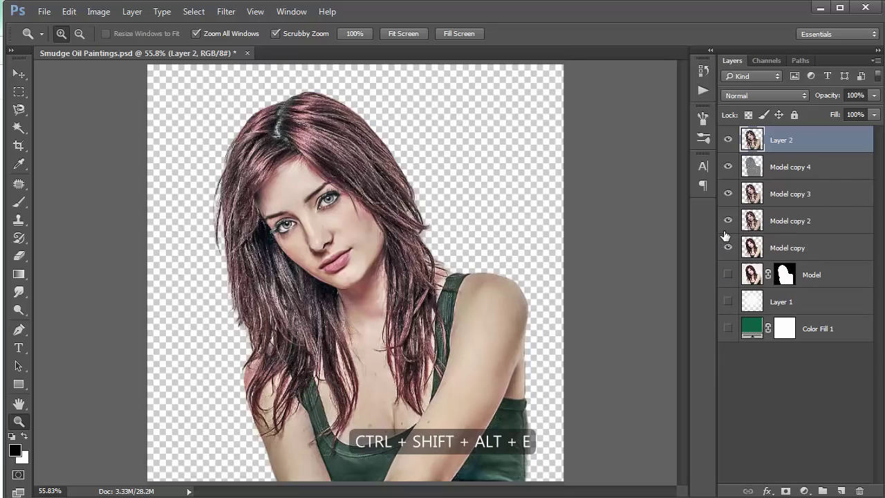
pyautogui.press('g')
pyautogui.hotkey('ctrl', 'j')
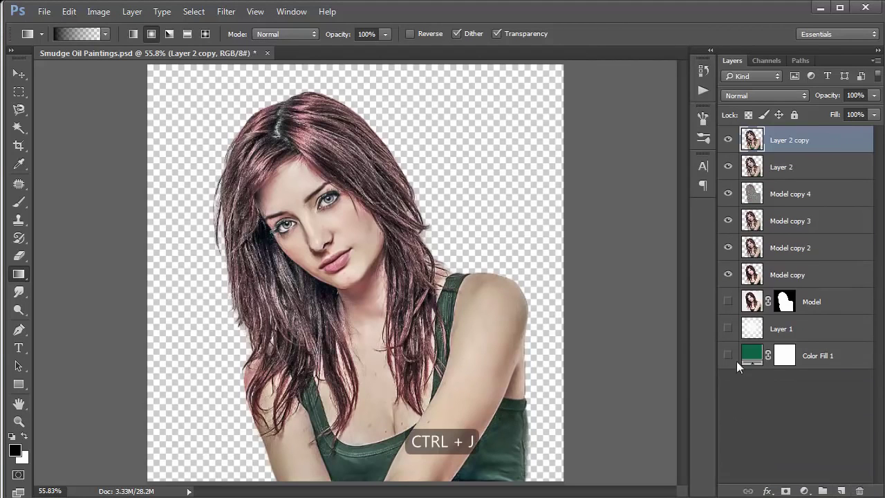
# Open GREYCstoration on Layer 2 copy and enter the first smoothing values, including Anisotropy.
pyautogui.click(226, 11)
pyautogui.moveTo(236, 204)
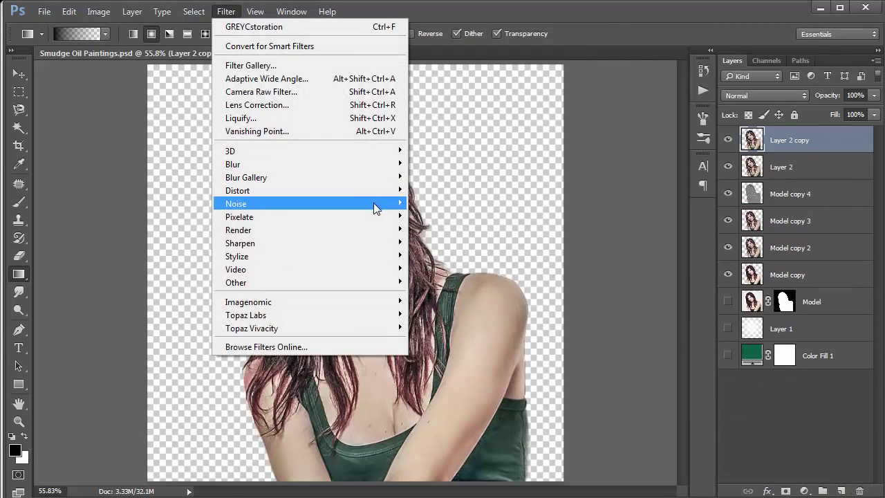
pyautogui.click(459, 242)
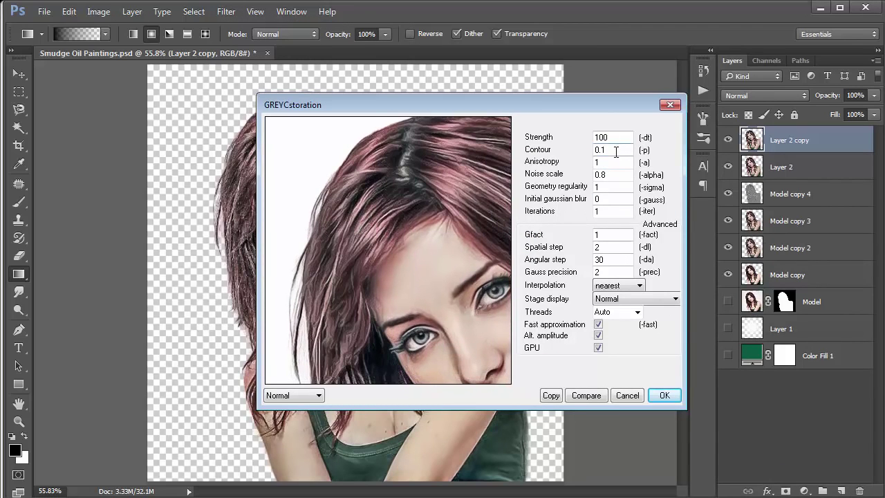
pyautogui.write('5')
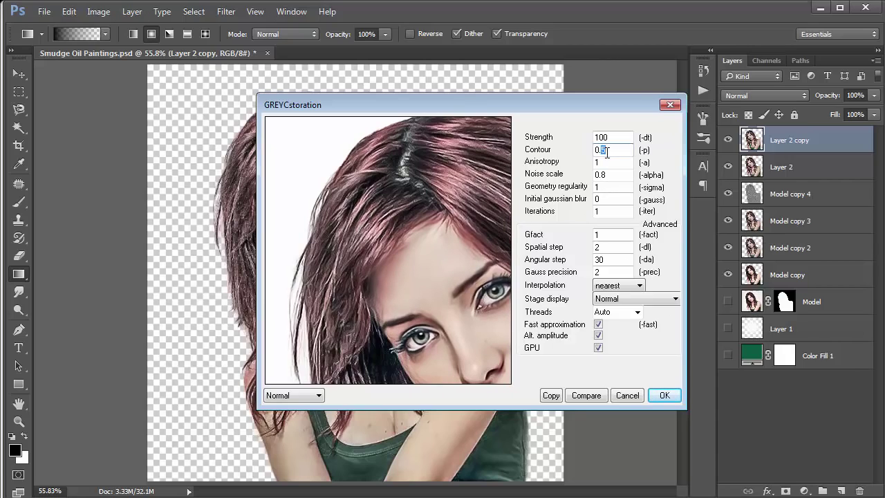
pyautogui.write('1')
pyautogui.moveTo(600, 161); pyautogui.dragTo(593, 167)
pyautogui.write('3')
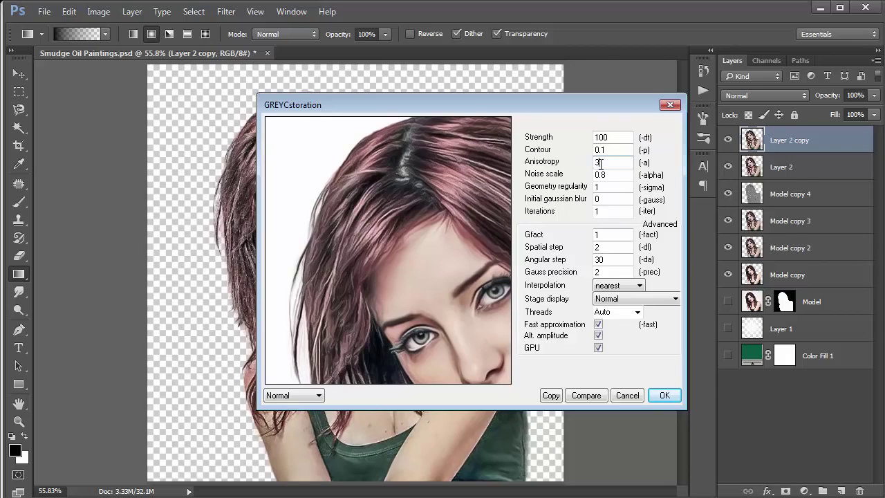
pyautogui.write('8')
pyautogui.write('6')
pyautogui.write('1')
pyautogui.write('1')
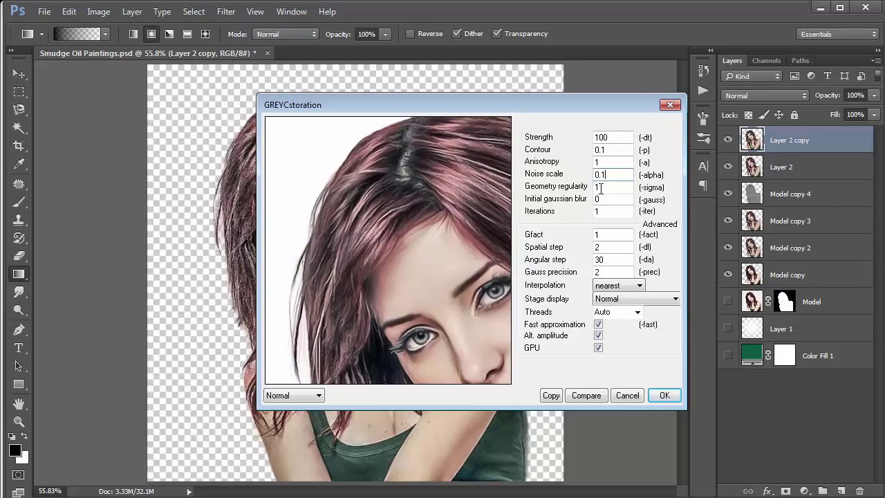
# Set Iterations 2, Spatial step 0.5, Angular step 10, Gauss precision 1, and apply the filter.
pyautogui.doubleClick(598, 211)
pyautogui.write('2')
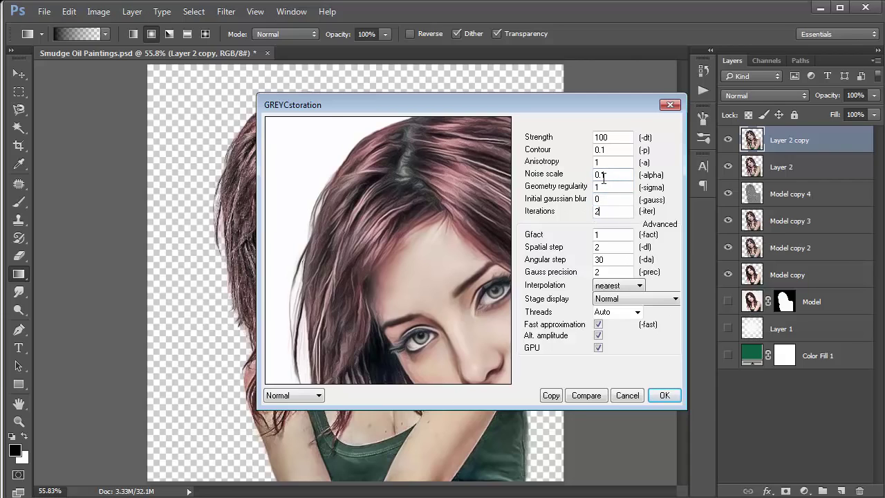
pyautogui.doubleClick(598, 247)
pyautogui.write('0.5')
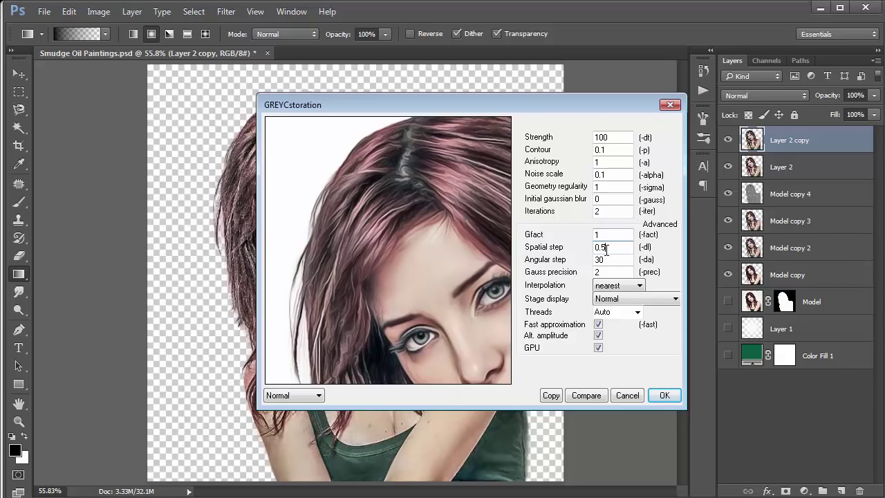
pyautogui.doubleClick(595, 260)
pyautogui.write('10')
pyautogui.doubleClick(598, 272)
pyautogui.write('1')
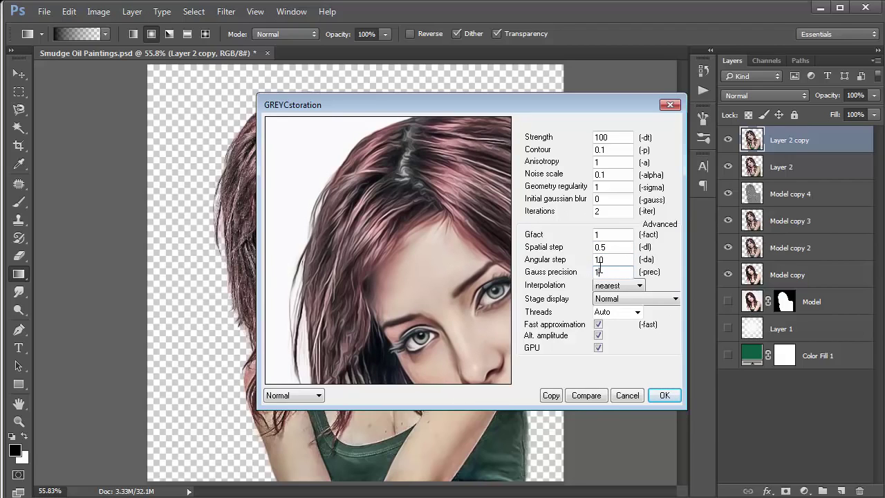
pyautogui.click(662, 397)
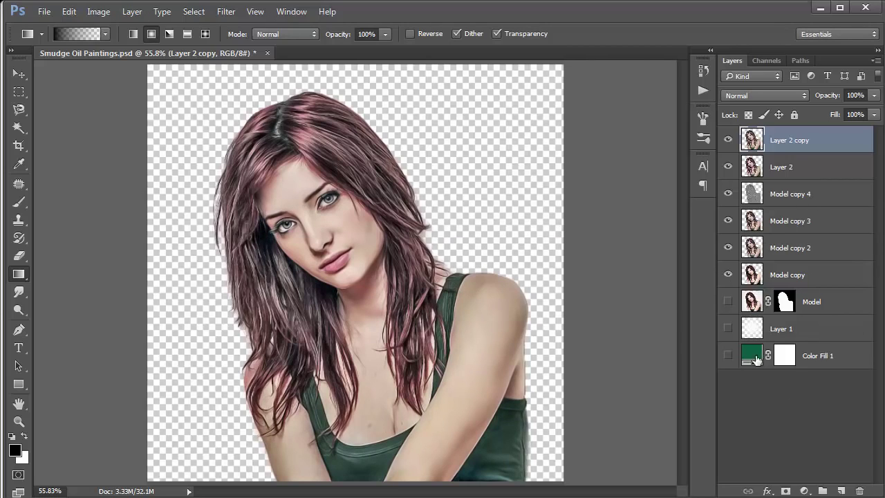
# Show Color Fill 1 and Layer 1 again, and duplicate Layer 2 copy.
pyautogui.click(728, 356)
pyautogui.click(728, 329)
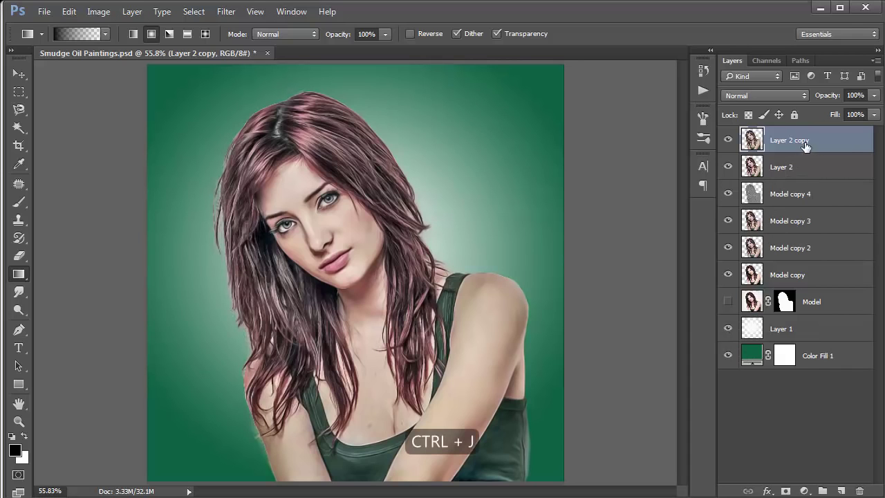
pyautogui.moveTo(848, 148); pyautogui.dragTo(843, 490)
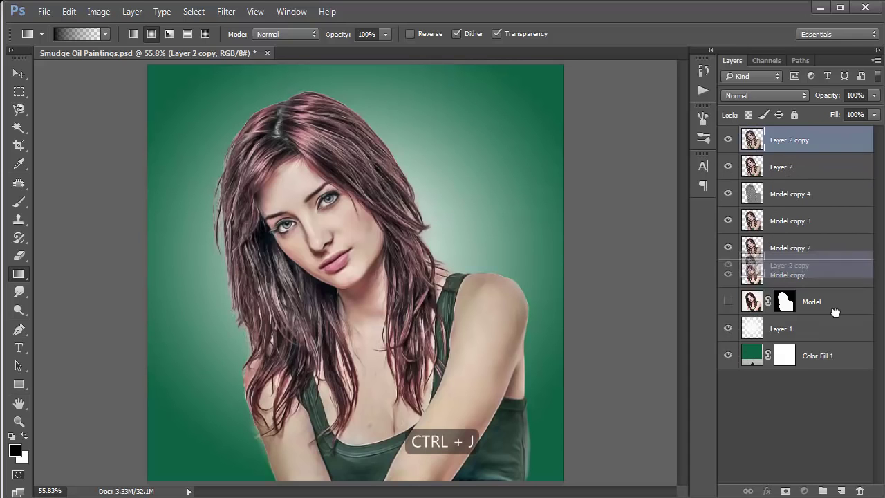
# Apply Diffuse Glow with Clear Amount 16, then stamp visible layers into Layer 3.
pyautogui.click(226, 12)
pyautogui.click(252, 65)
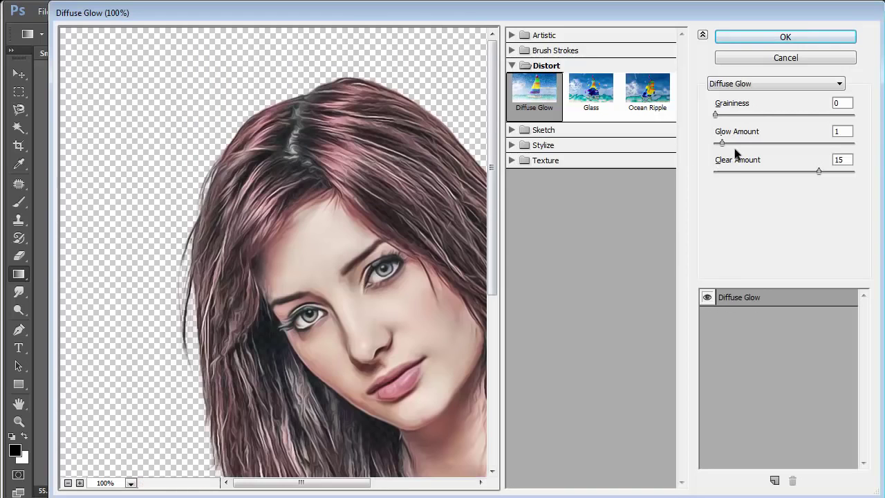
pyautogui.moveTo(811, 170); pyautogui.dragTo(825, 171)
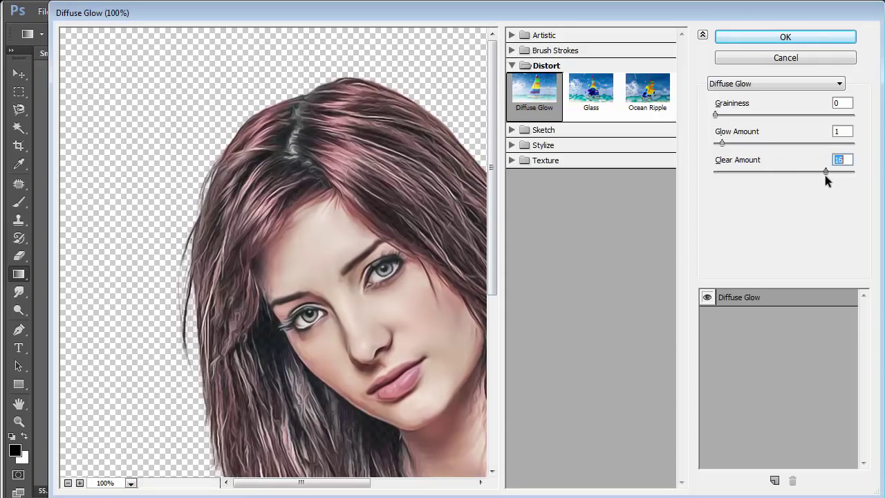
pyautogui.moveTo(723, 143); pyautogui.dragTo(727, 143)
pyautogui.click(789, 37)
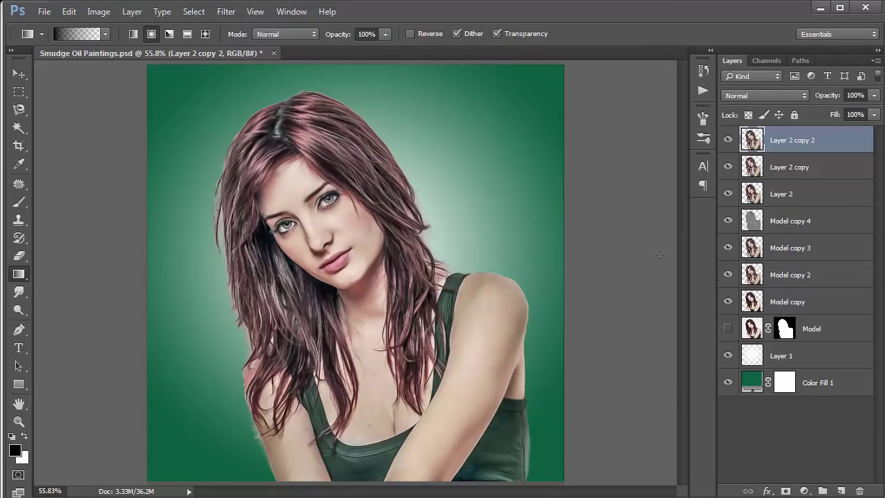
pyautogui.hotkey('ctrl', 'shift', 'alt', 'e')
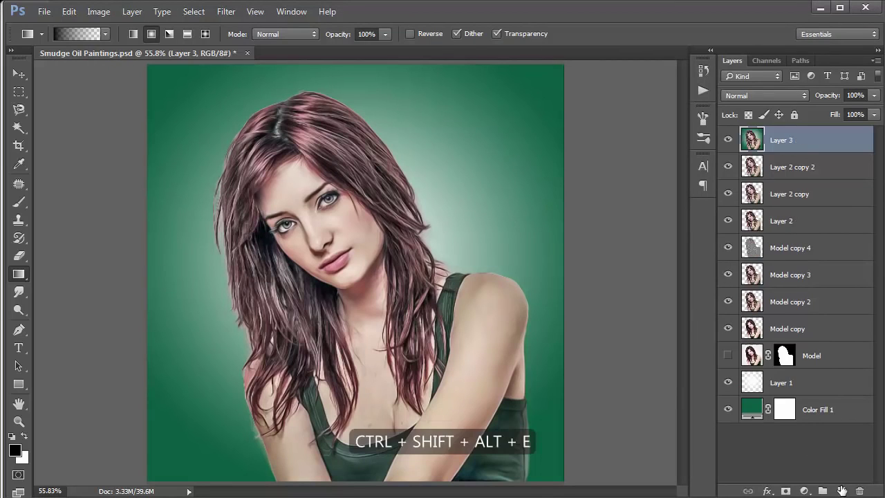
# Add a white radial glow beside the neck on Soft Light Layer 4, then stamp everything into Layer 5.
pyautogui.click(841, 491)
pyautogui.click(26, 434)
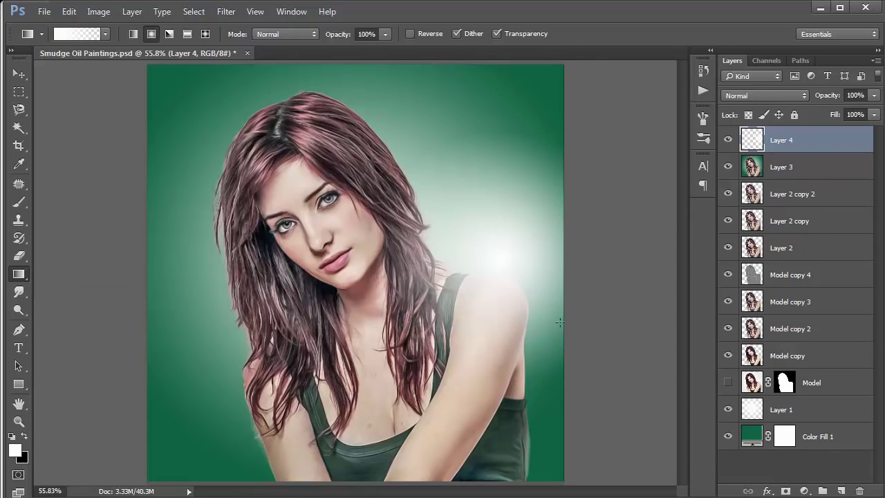
pyautogui.click(757, 97)
pyautogui.click(743, 240)
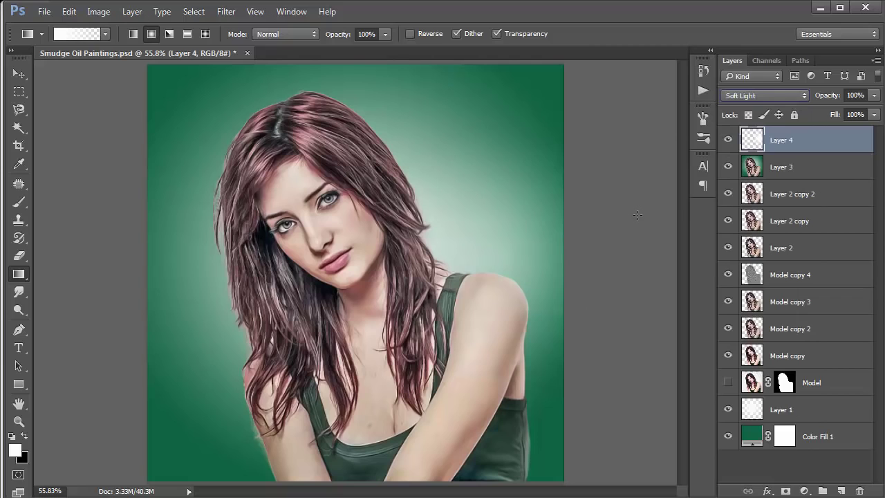
pyautogui.hotkey('ctrl', 'shift', 'alt', 'e')
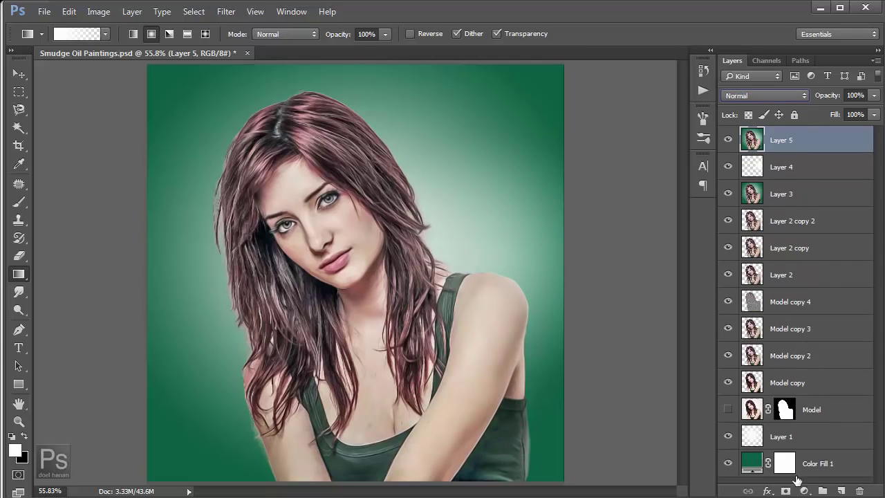
# Reapply GREYCstoration to Layer 5 with the previous settings (Strength 100, 2 iterations).
pyautogui.click(805, 491)
pyautogui.press('z')
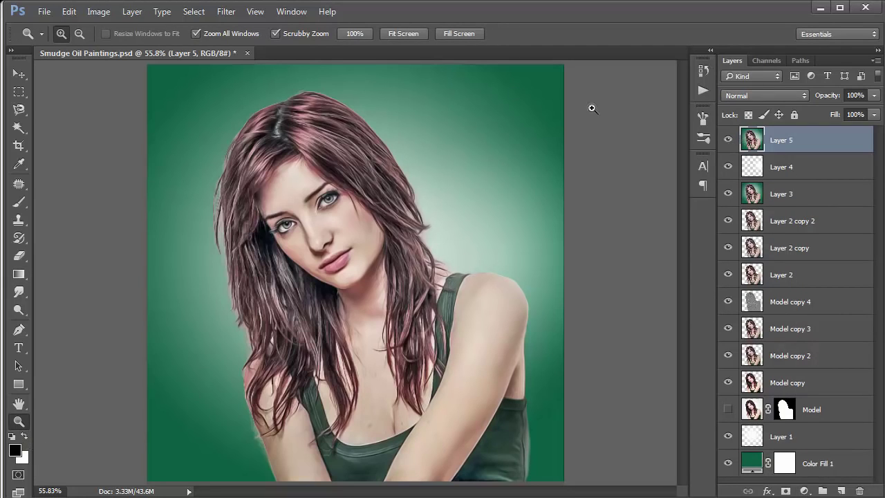
pyautogui.click(226, 12)
pyautogui.moveTo(236, 203)
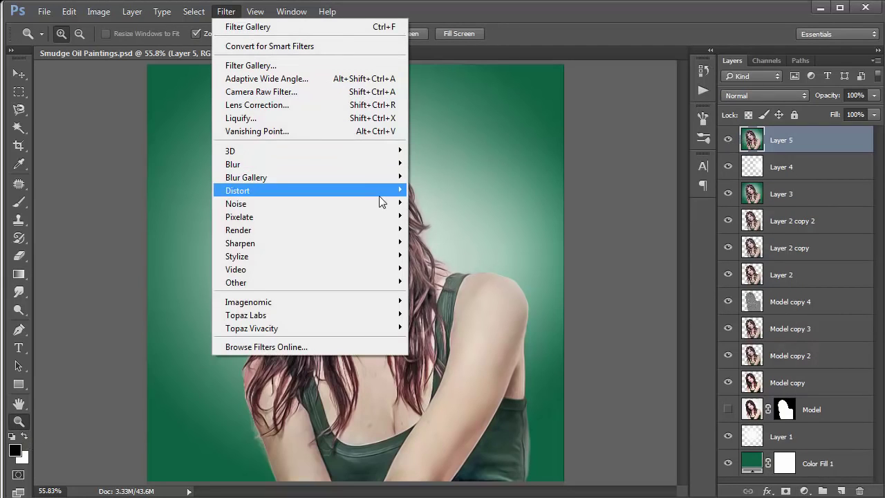
pyautogui.click(463, 241)
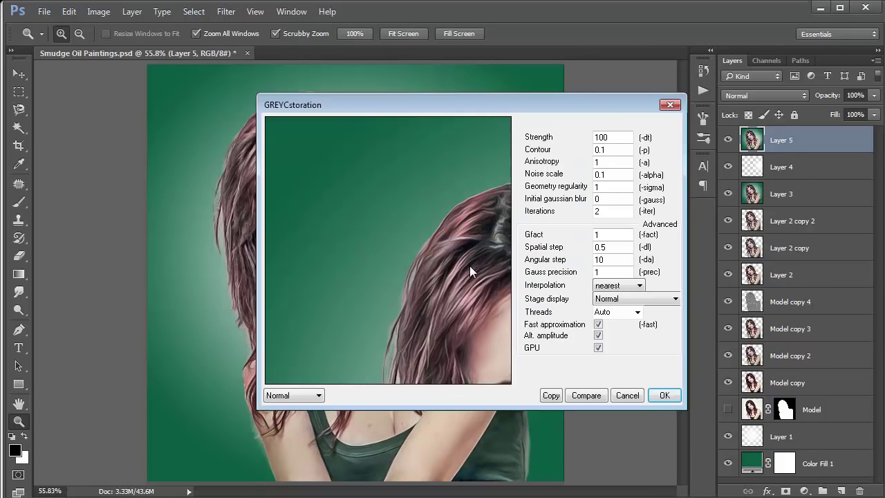
pyautogui.click(664, 396)
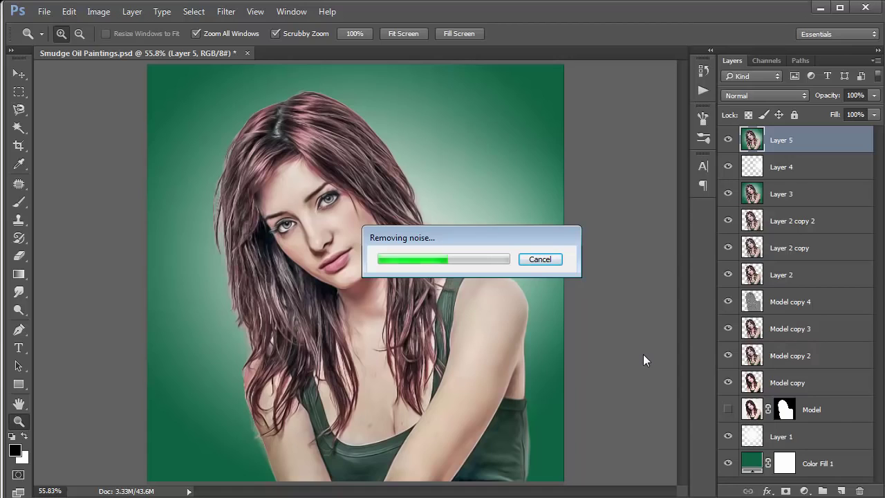
# Mask Layer 5 and brush black over both eyes, toggling the layer to compare before and after.
pyautogui.click(786, 491)
pyautogui.click(18, 201)
pyautogui.moveTo(281, 223); pyautogui.dragTo(289, 226)
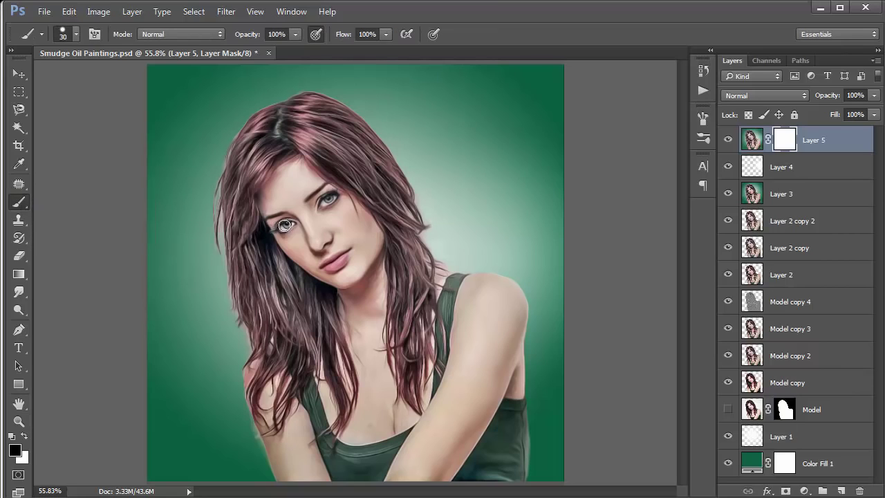
pyautogui.moveTo(325, 198); pyautogui.dragTo(332, 198)
pyautogui.click(727, 140)
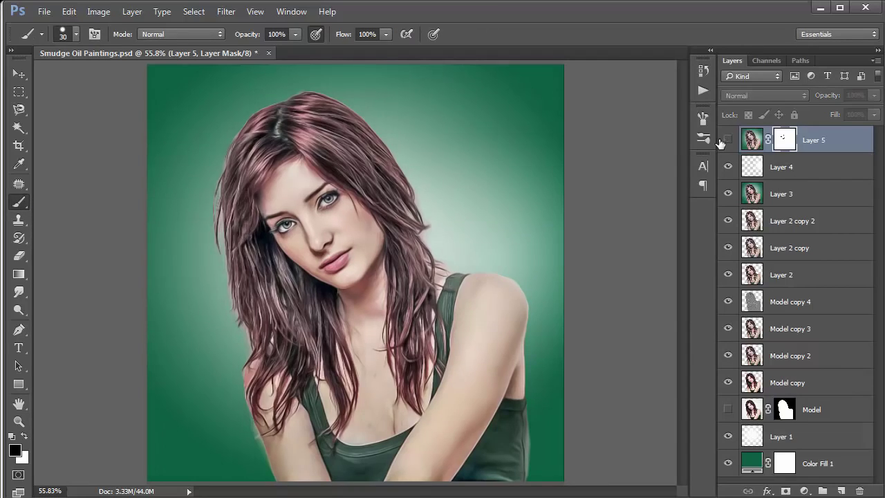
pyautogui.click(727, 141)
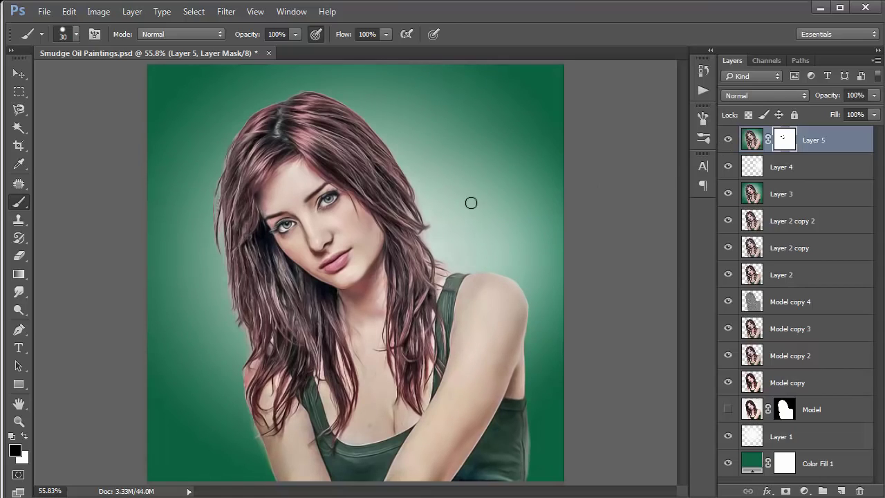